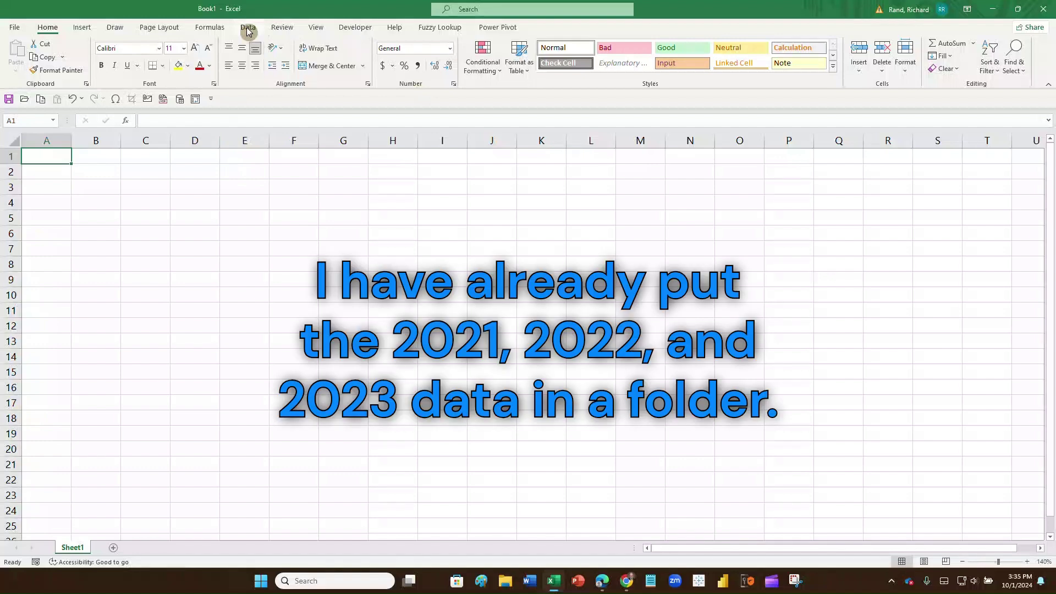
Start a Get Data import from a folder.
click(246, 28)
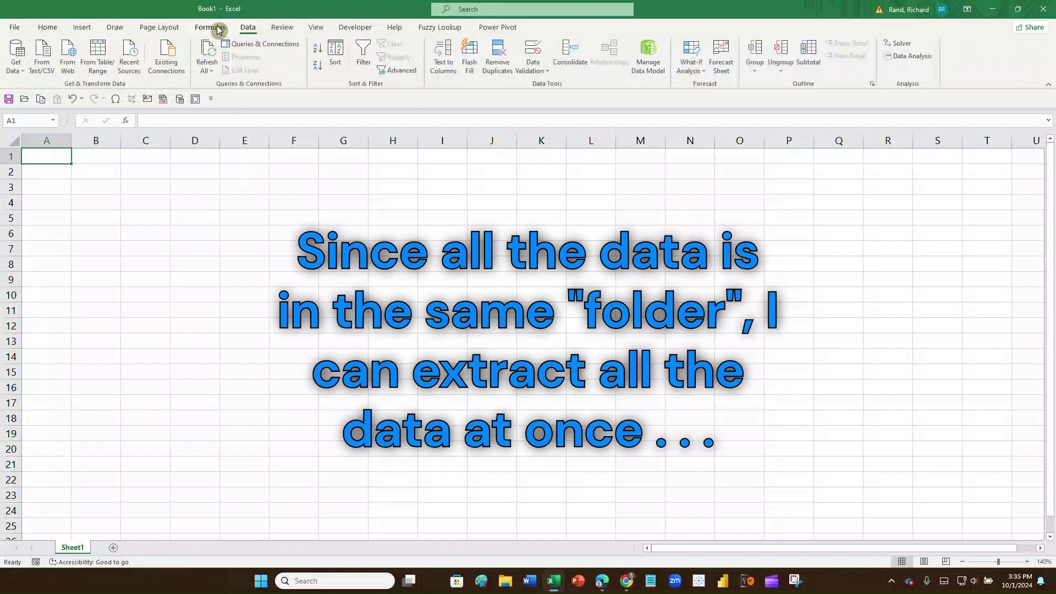
click(22, 66)
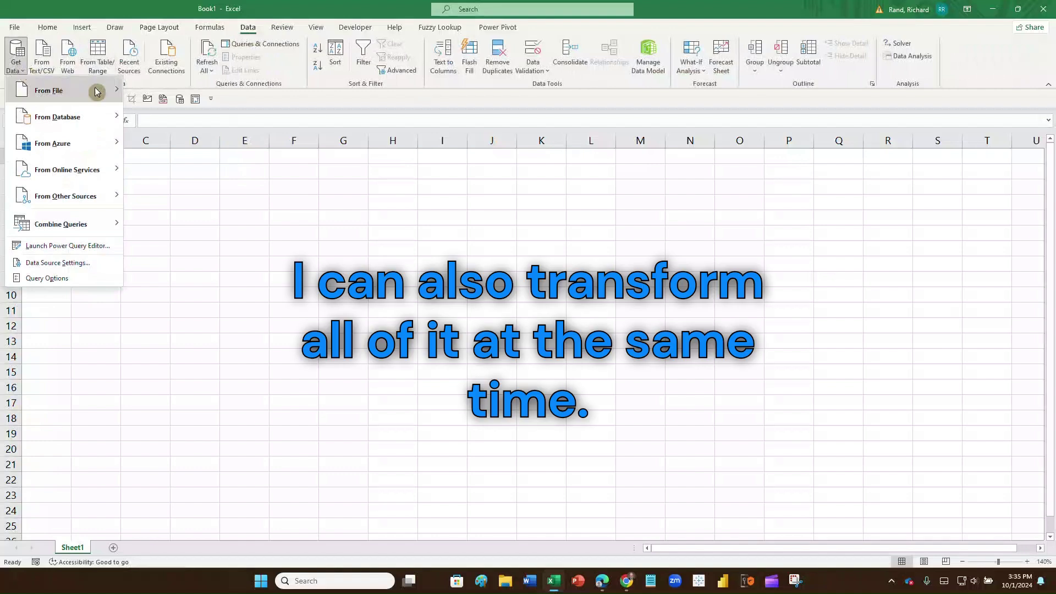
mouse_move(96, 91)
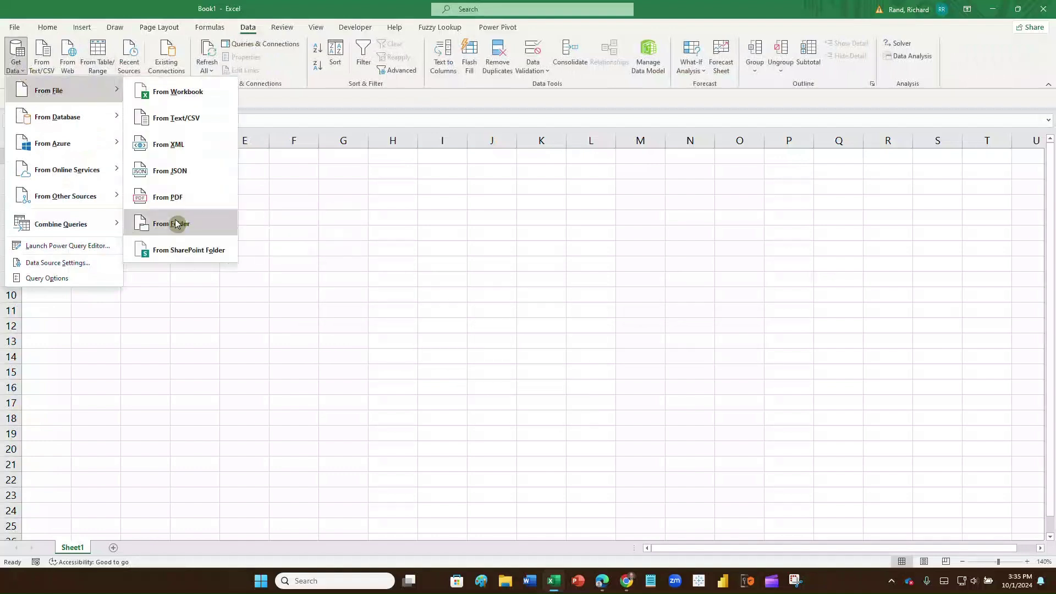
key(super+plus)
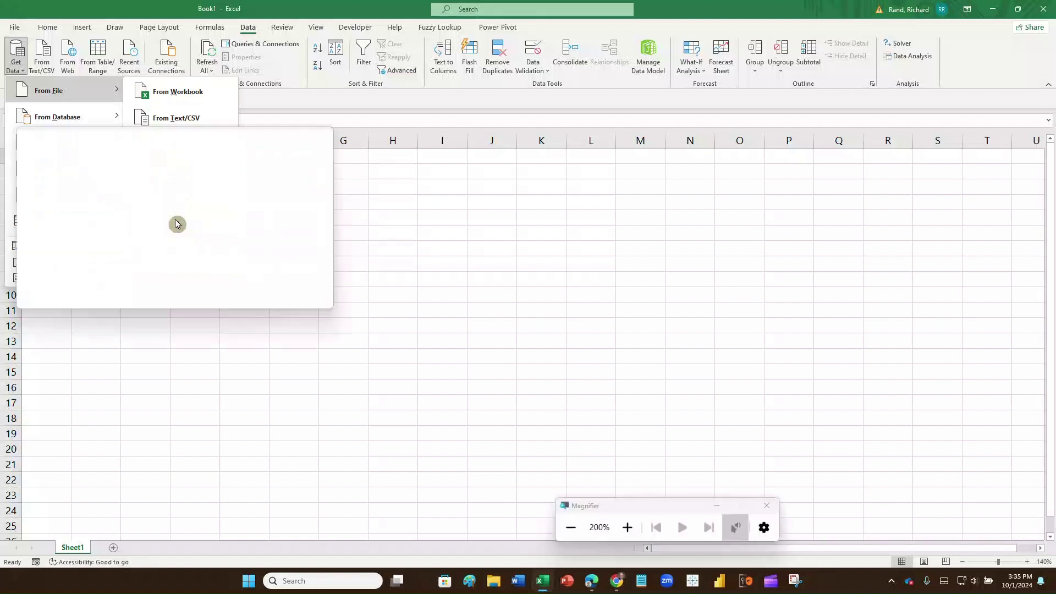
click(176, 222)
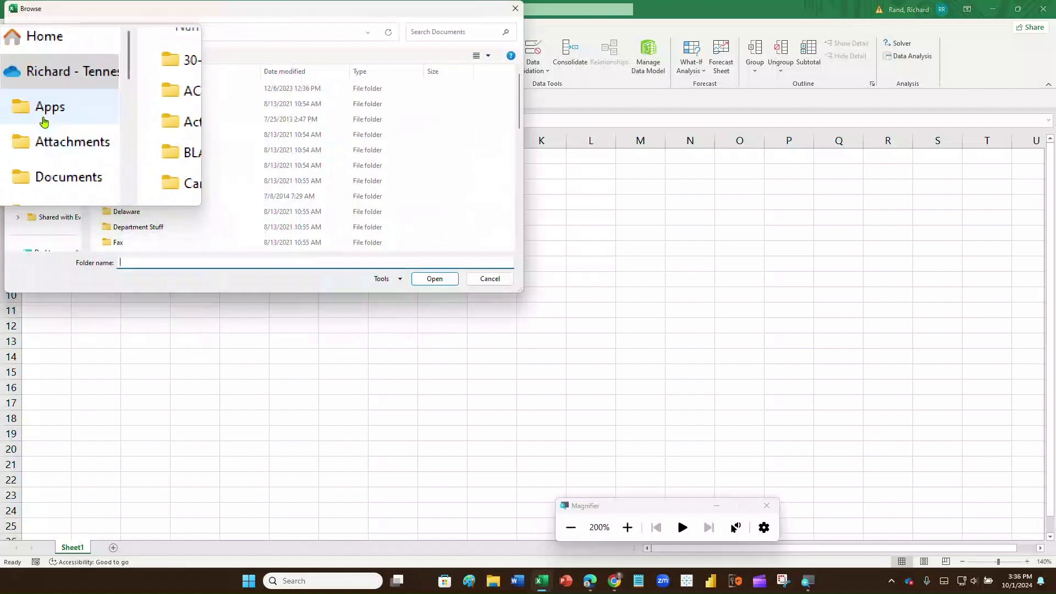
Browse to Desktop › Power Query Transform Data and choose Auto Update Folder.
scroll(45, 122, down, 3)
scroll(44, 115, down, 2)
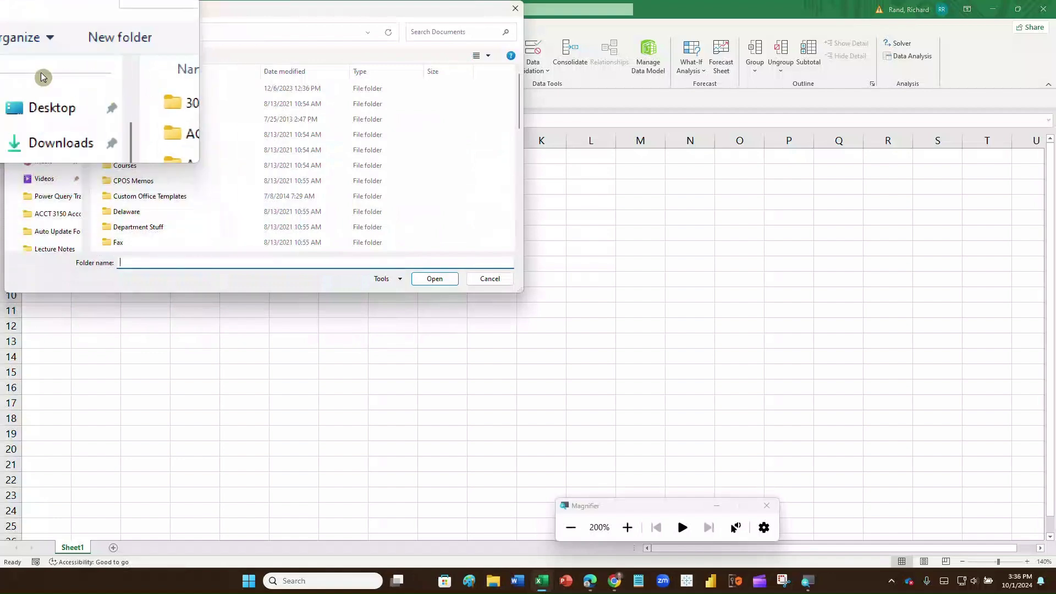
click(42, 92)
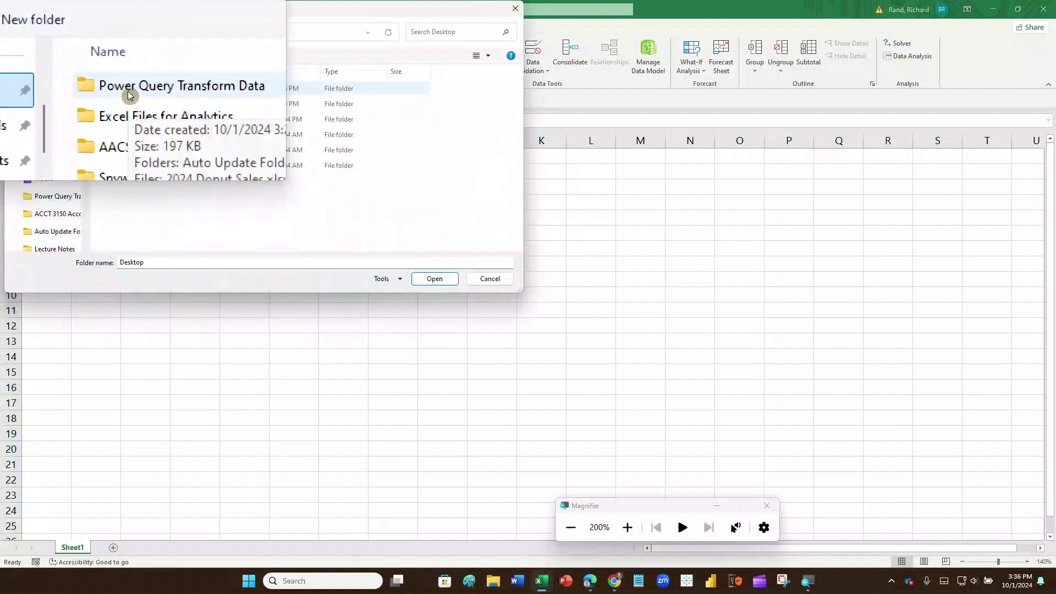
double_click(128, 91)
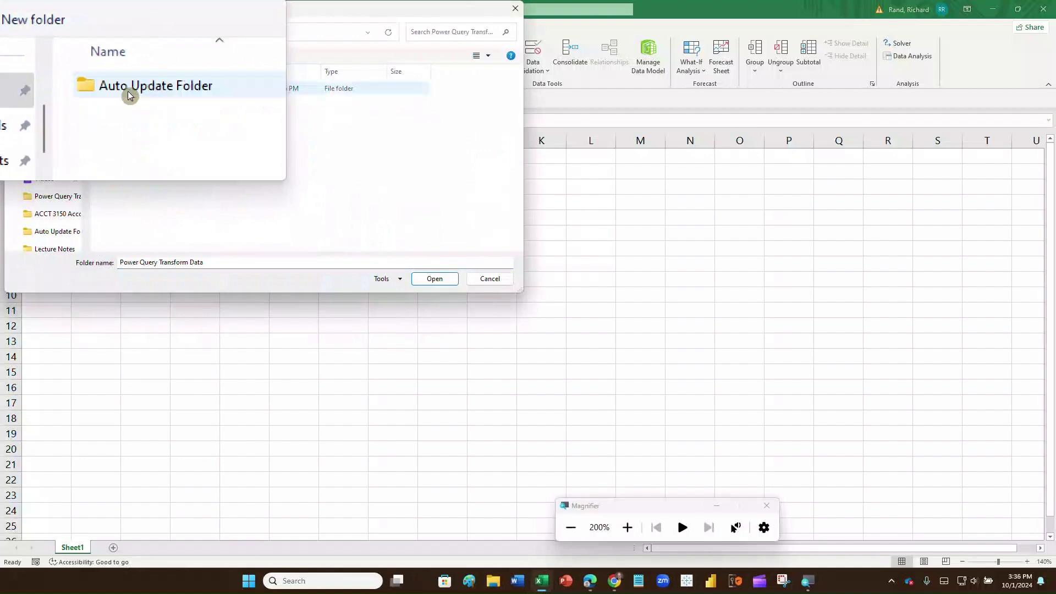
click(128, 91)
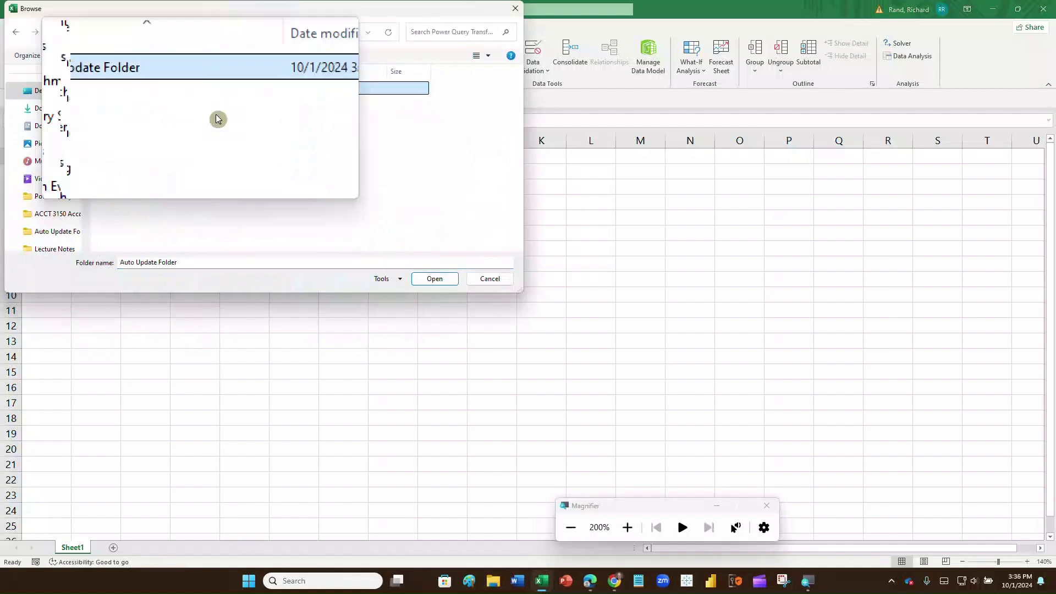
Confirm the folder, then Combine & Transform the files using each file's Order Info table.
click(431, 282)
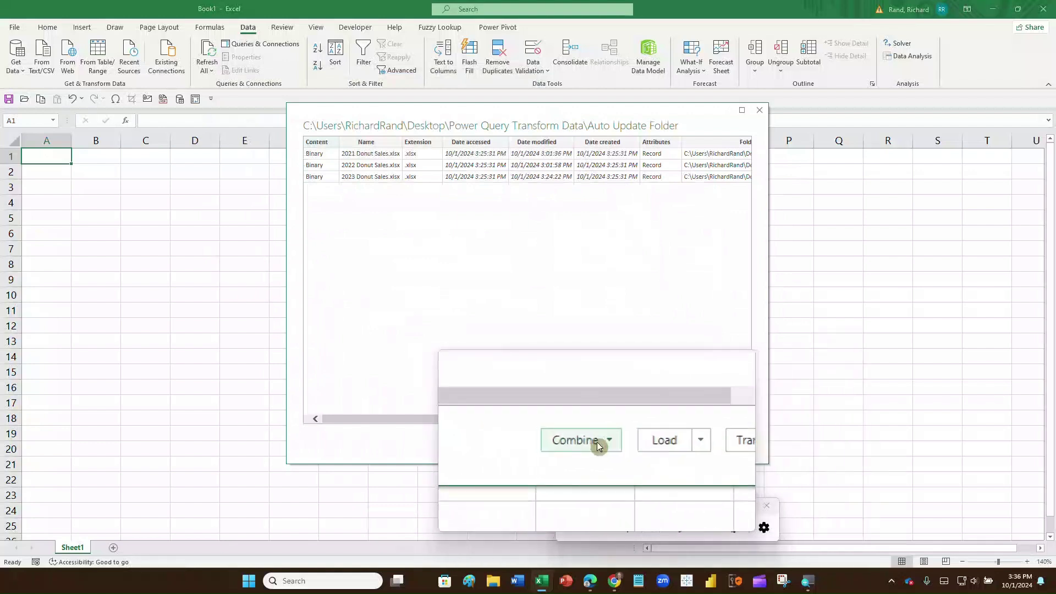
click(599, 446)
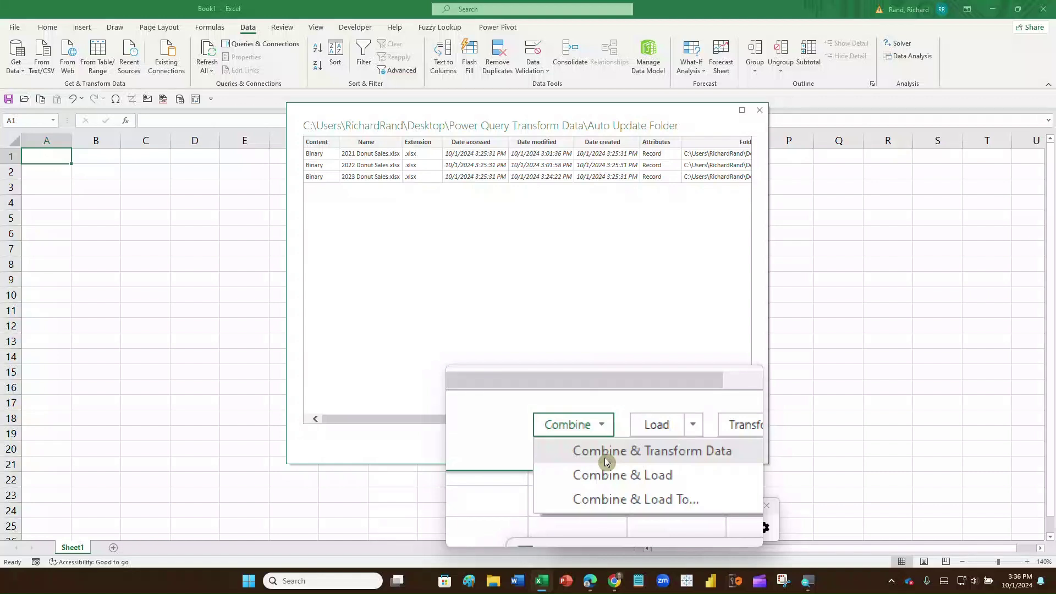
click(605, 457)
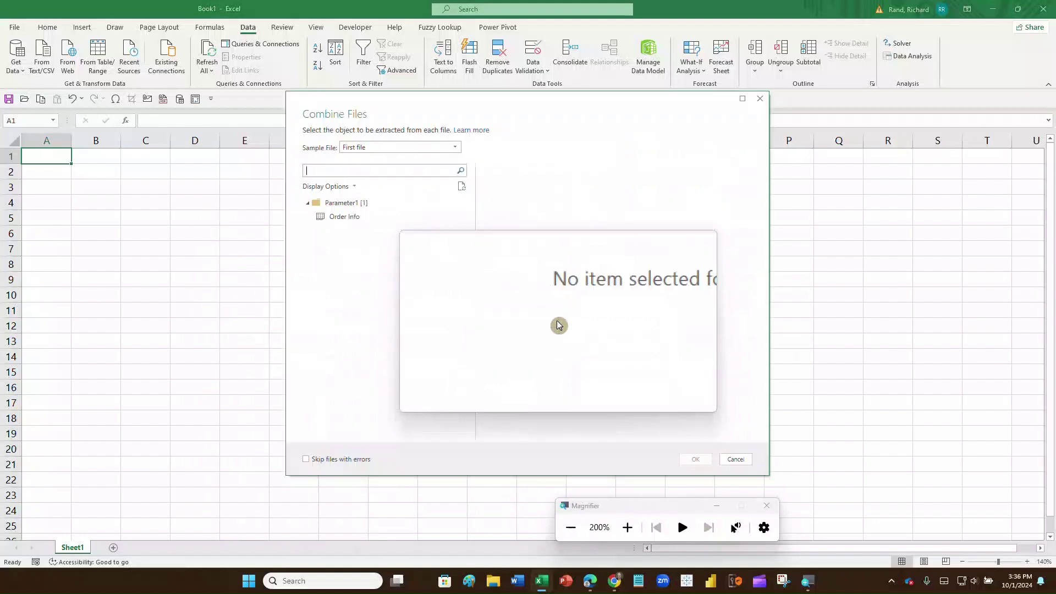
click(352, 214)
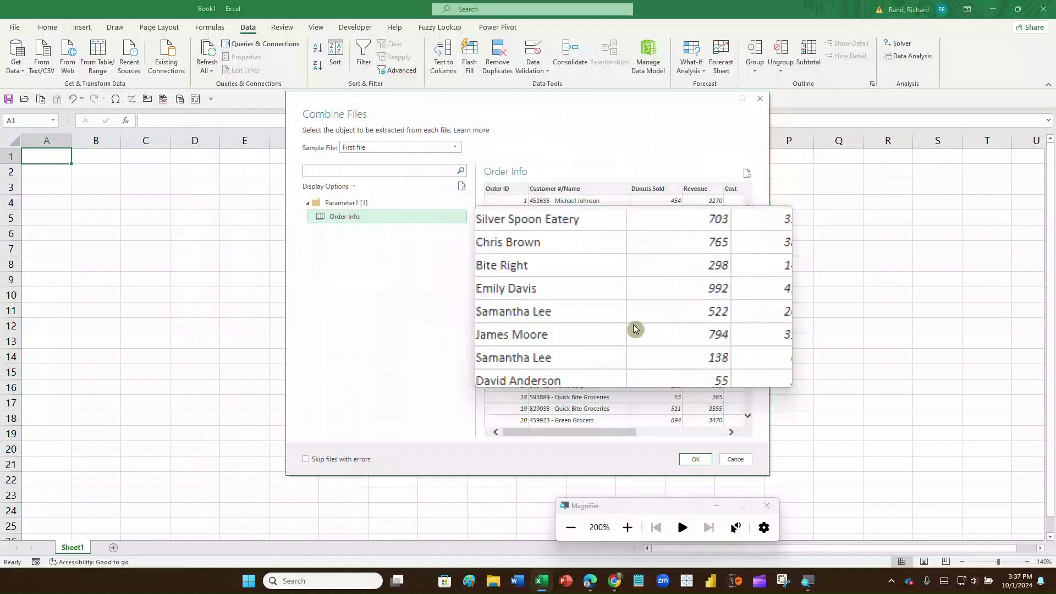
click(690, 461)
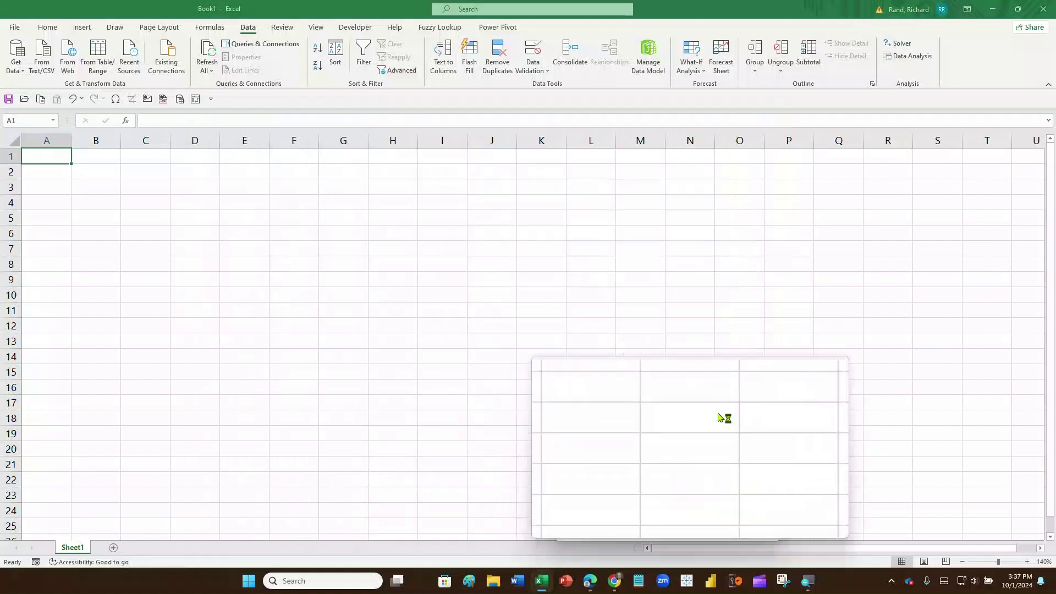
Review the loaded Auto Update Folder query's 9 columns and 2021 donut sales rows.
key(super+Escape)
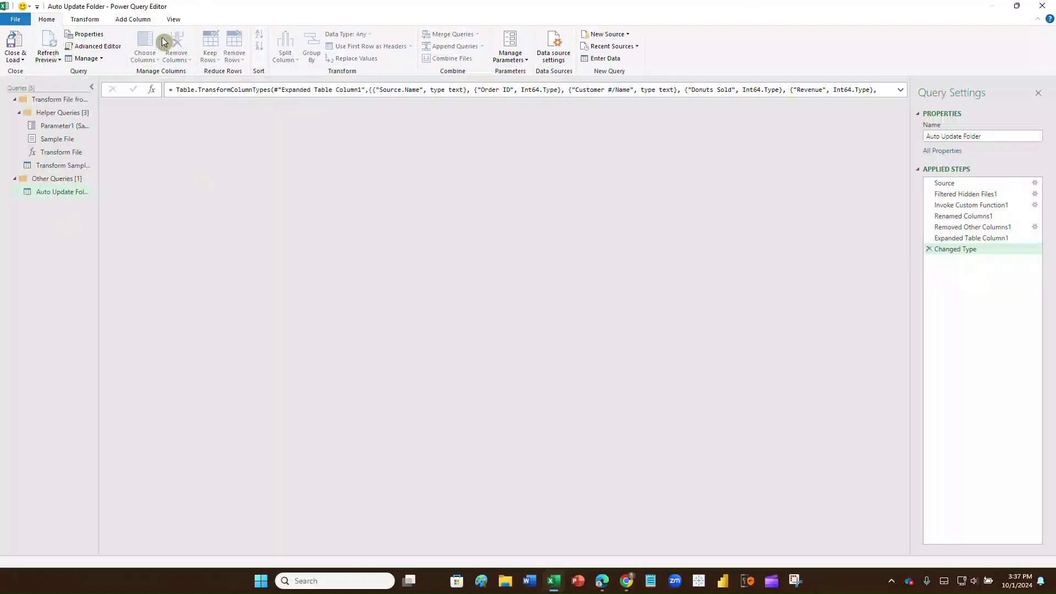
key(super+plus)
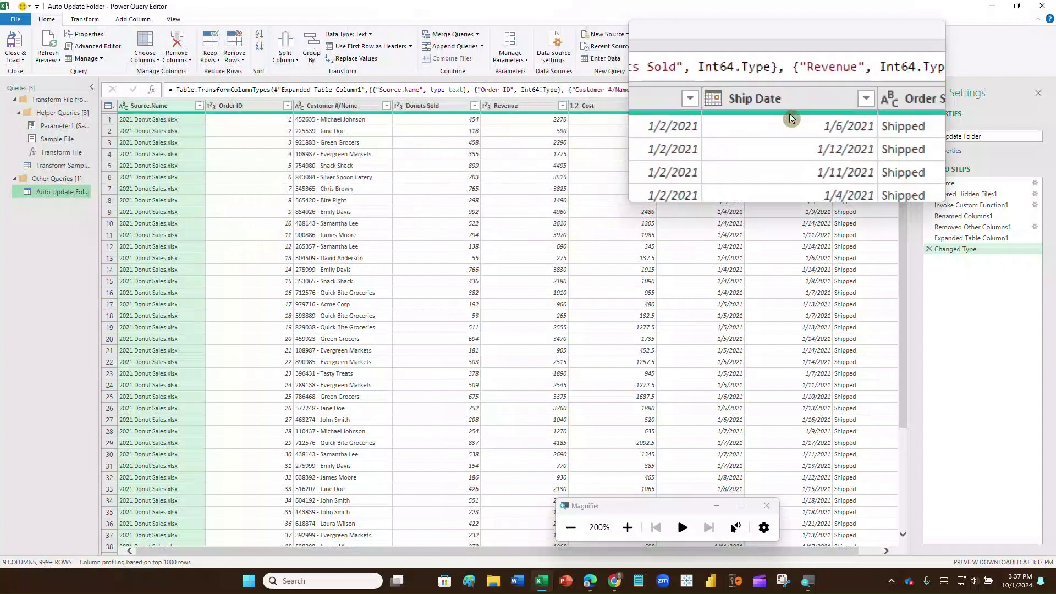
mouse_move(789, 113)
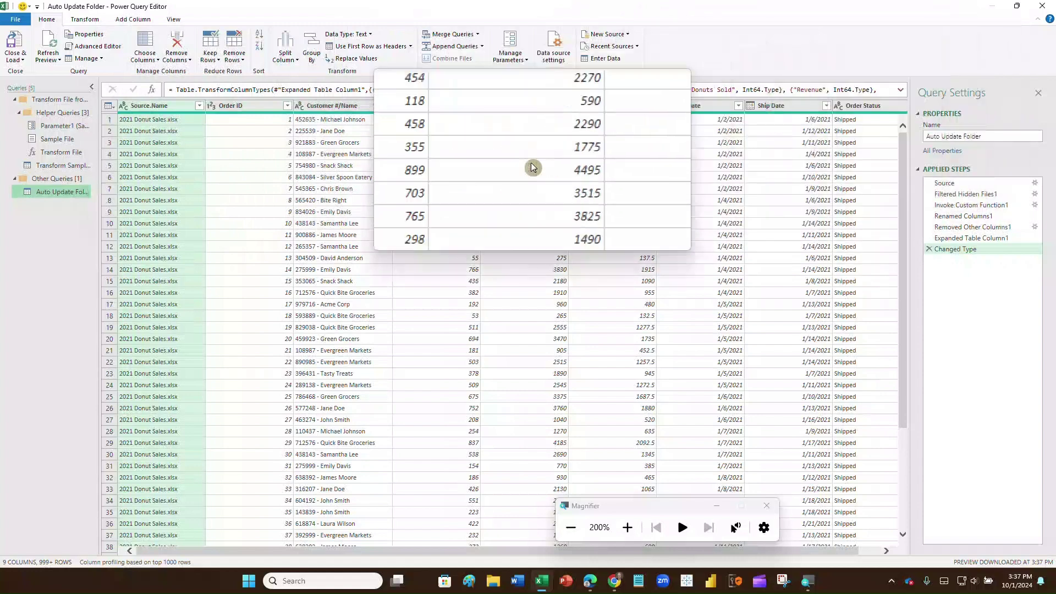
key(super)
key(Escape)
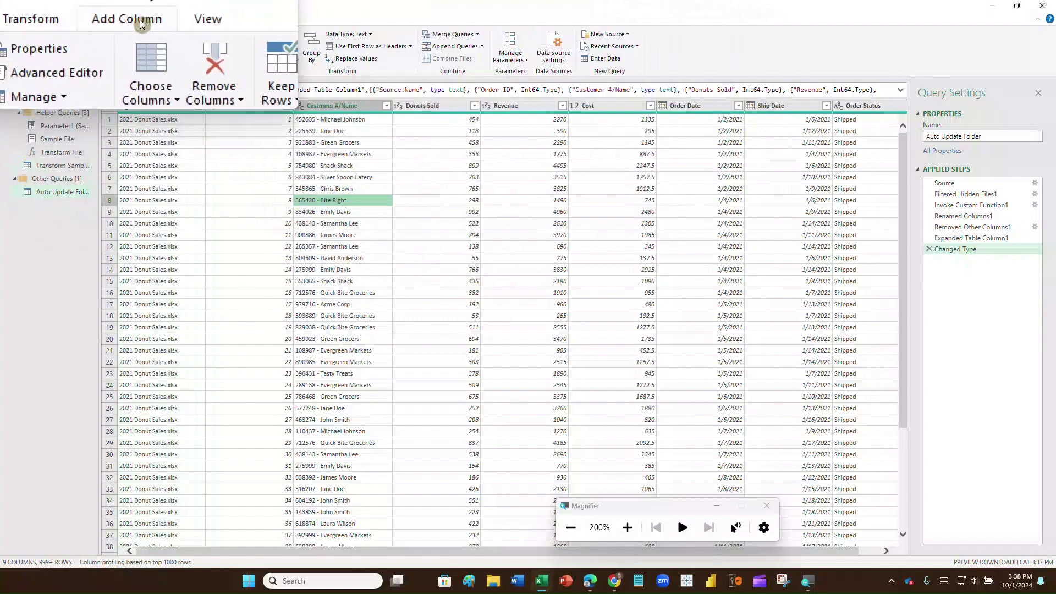
Add a custom Gross Margin column with the formula [Revenue]-[Cost].
click(140, 19)
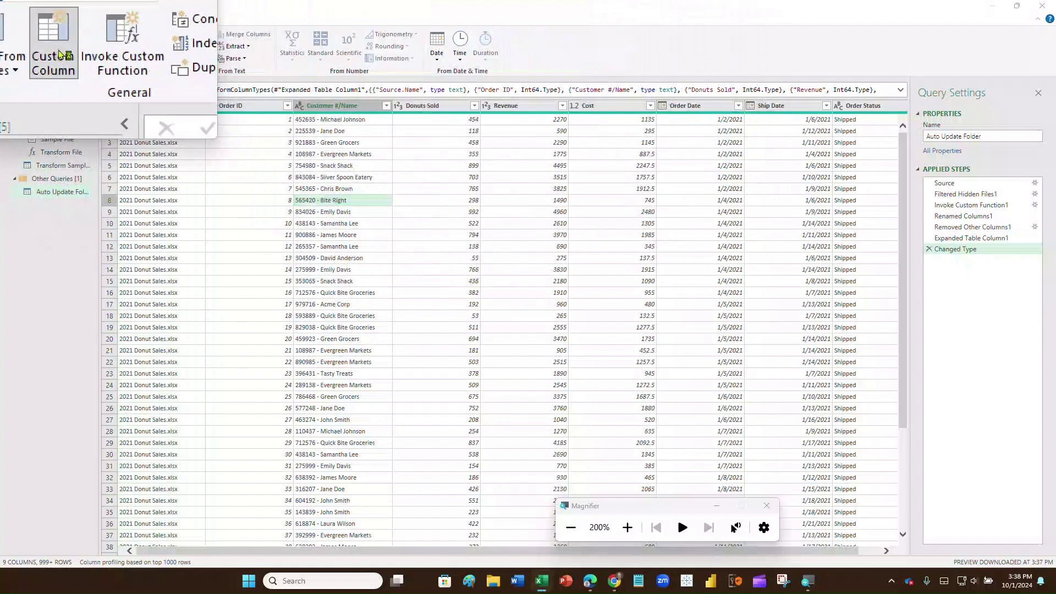
click(59, 51)
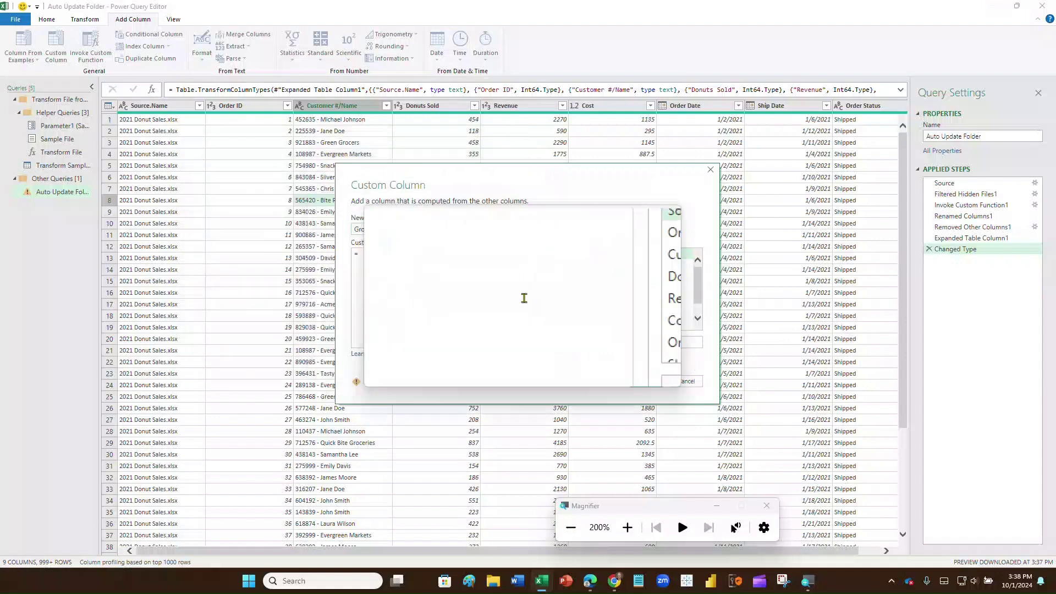
double_click(599, 299)
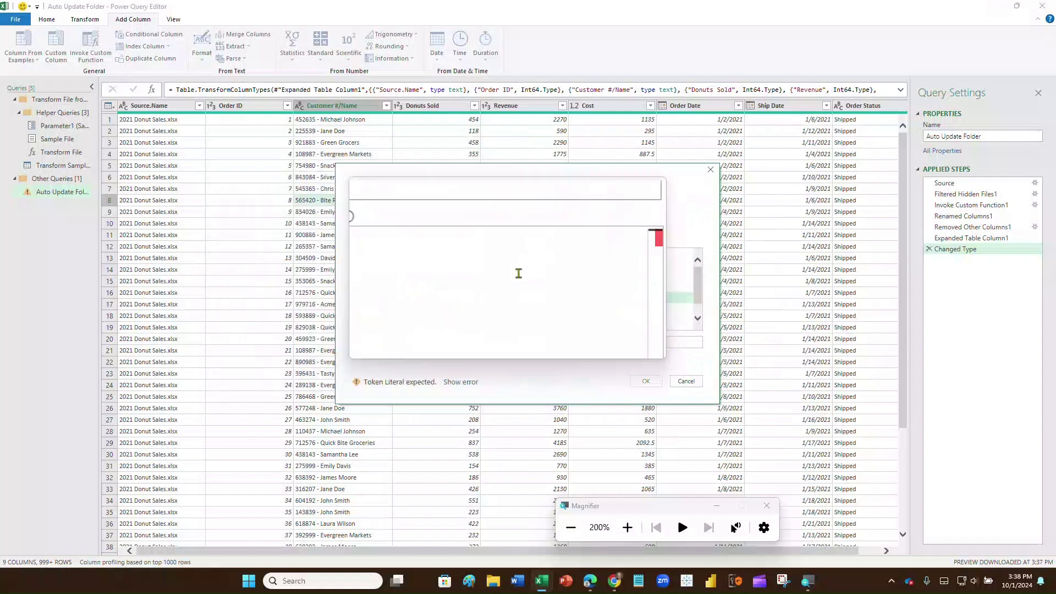
double_click(603, 309)
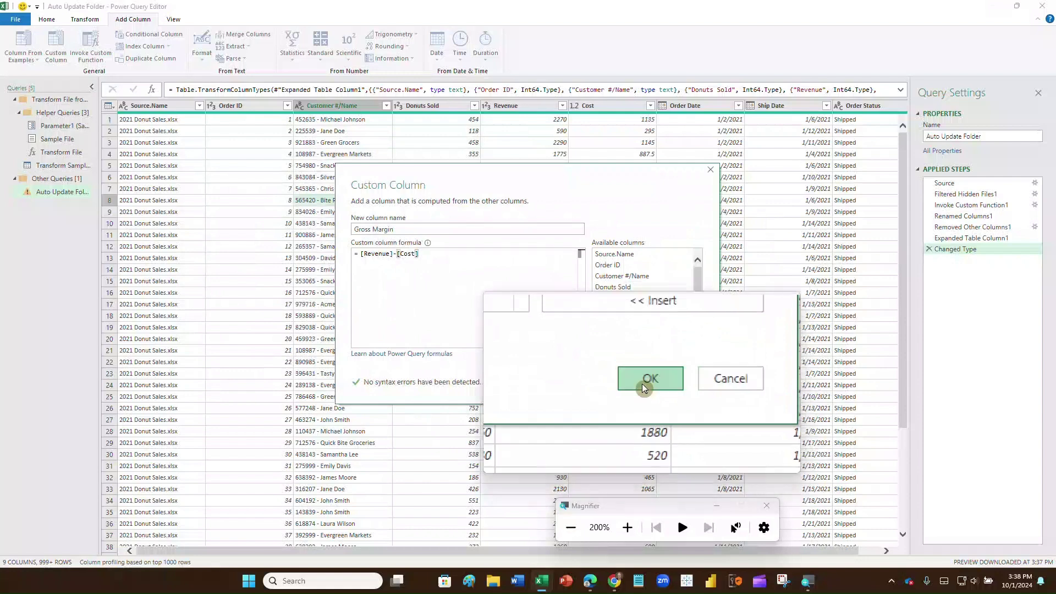
click(642, 388)
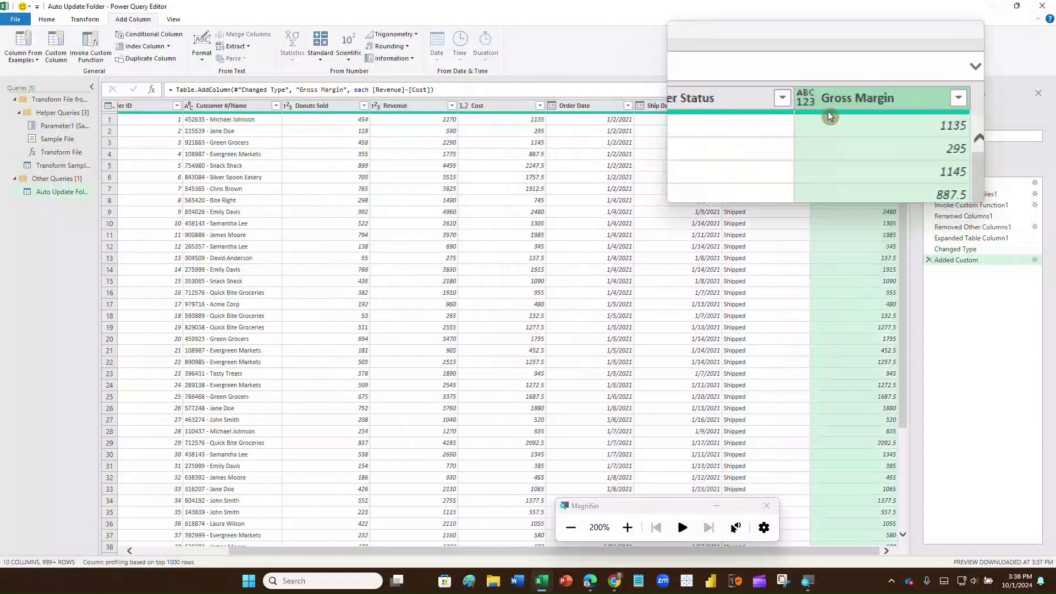
Move Gross Margin right after Cost, then check the first row's Order Date and Ship Date.
drag(833, 107, 572, 116)
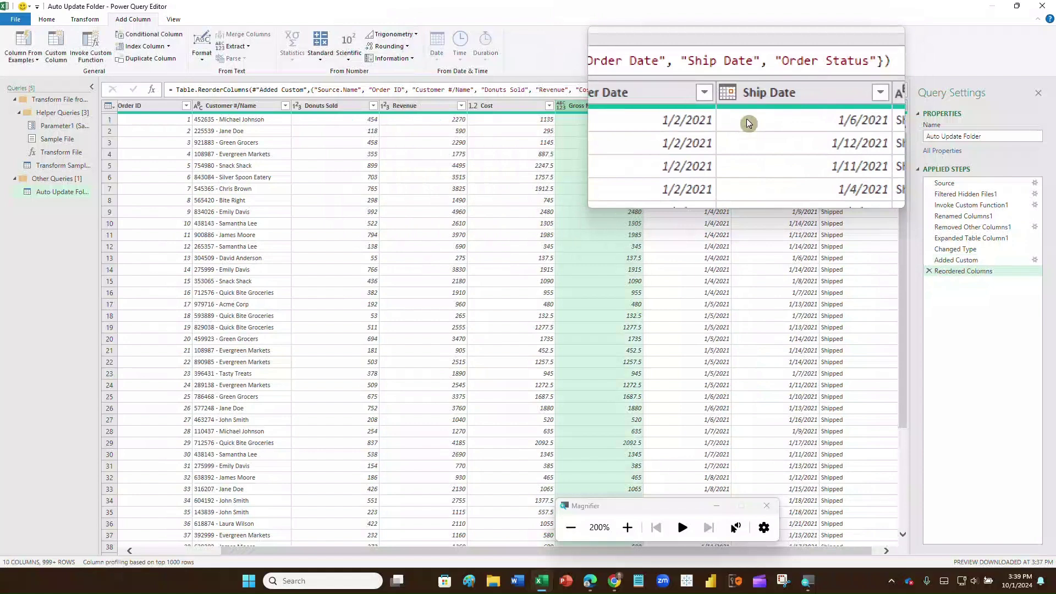
click(714, 119)
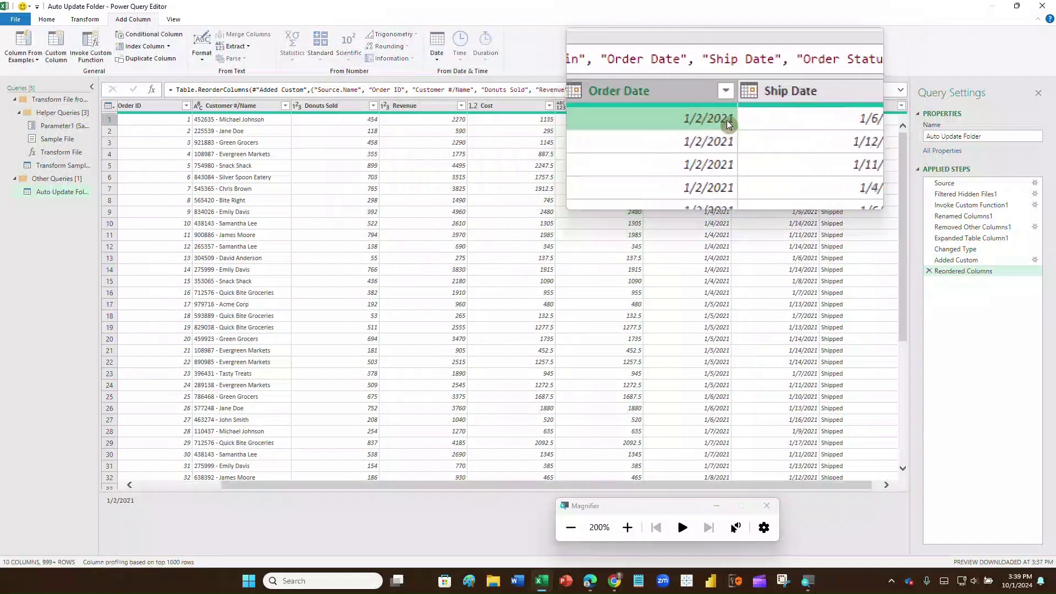
click(758, 119)
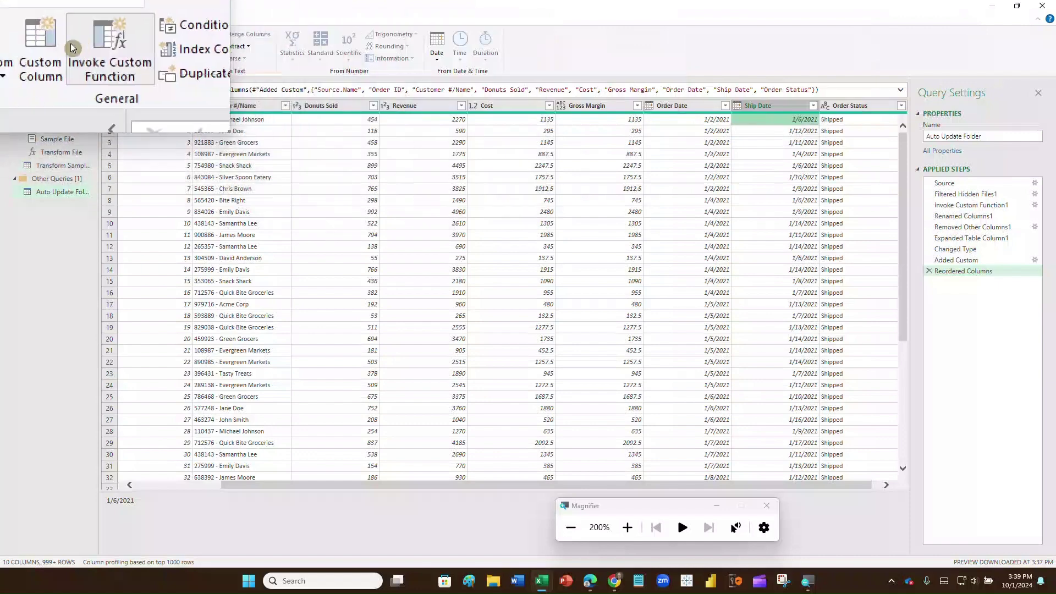
Add a Days to Ship column as [Ship Date]-[Order Date] and place it before Order Status.
click(55, 43)
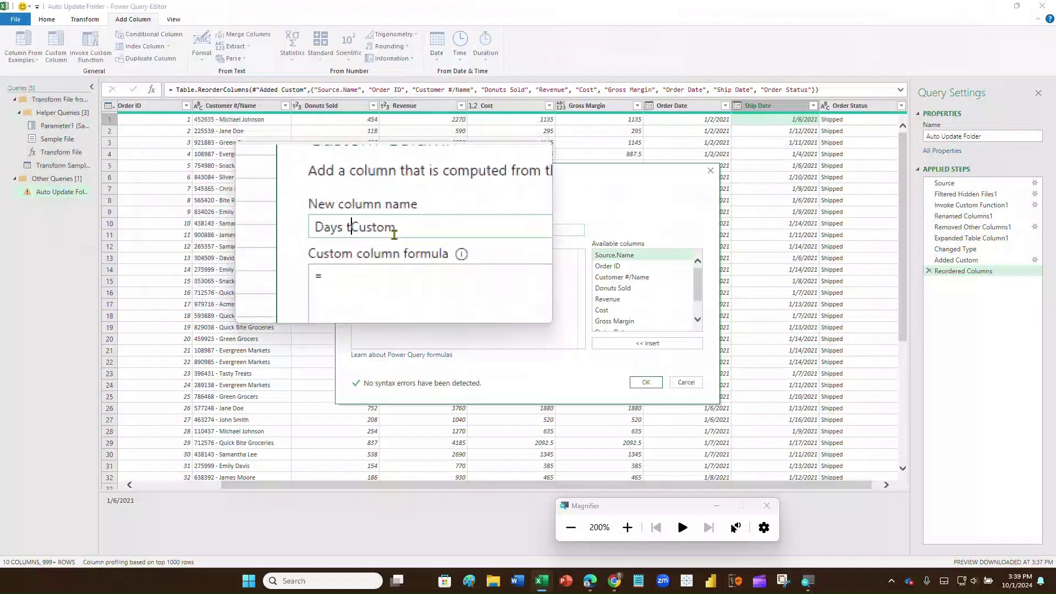
text(Days to Ship)
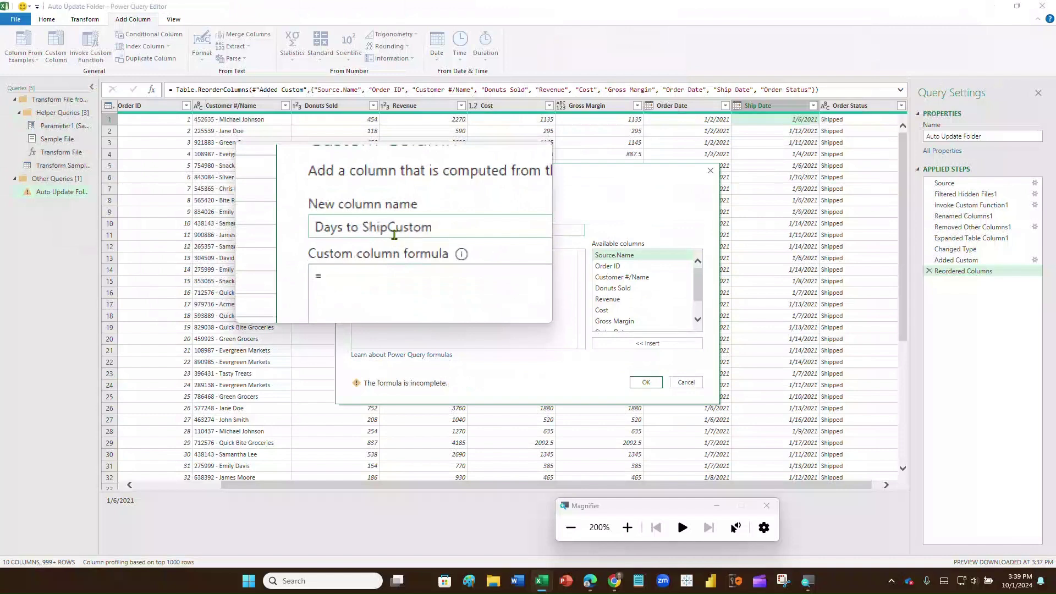
key(Delete)
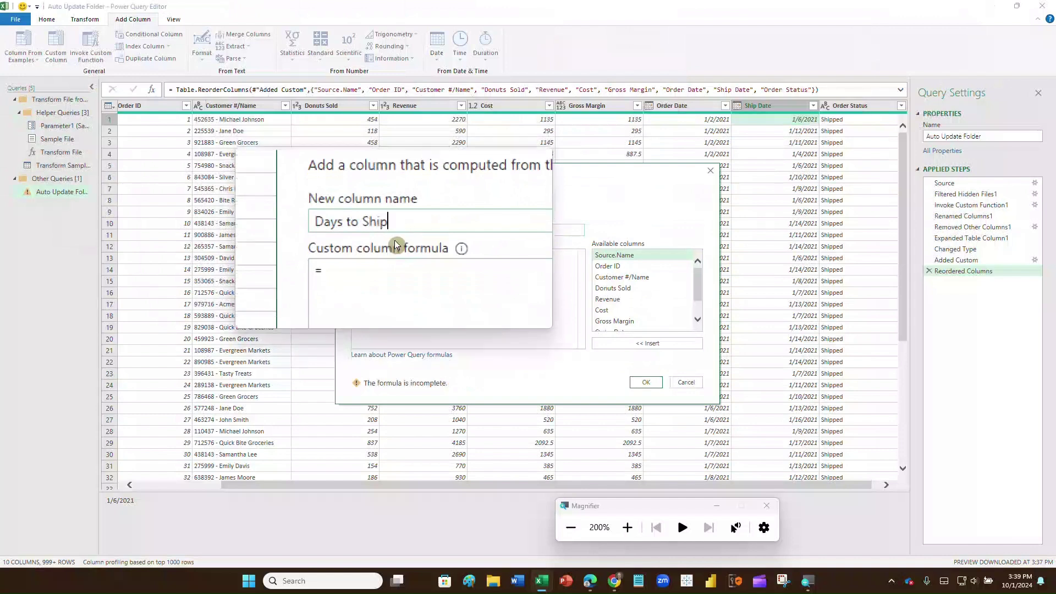
scroll(635, 304, down, 1)
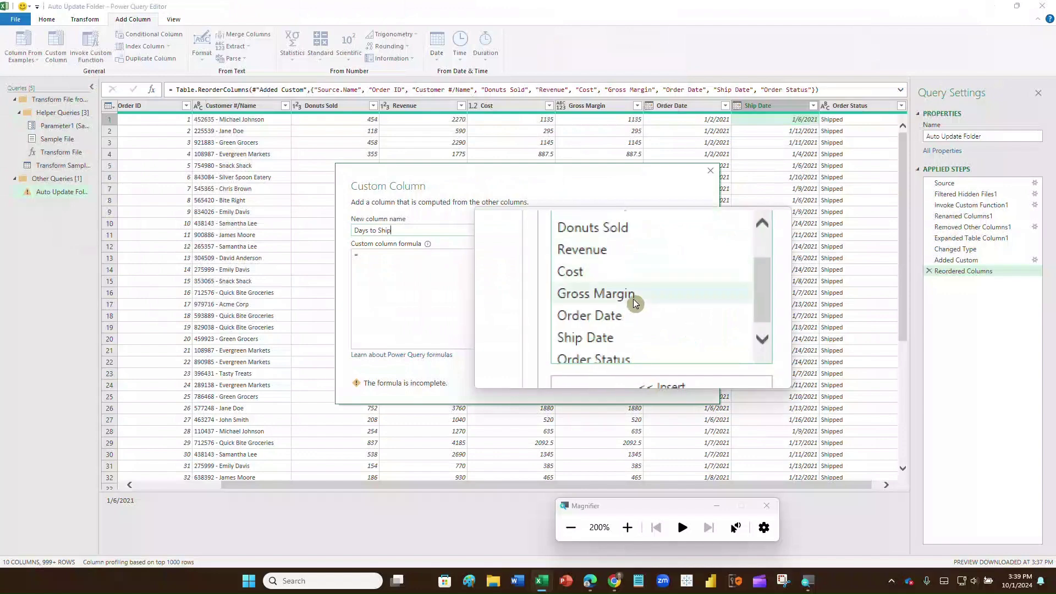
double_click(619, 320)
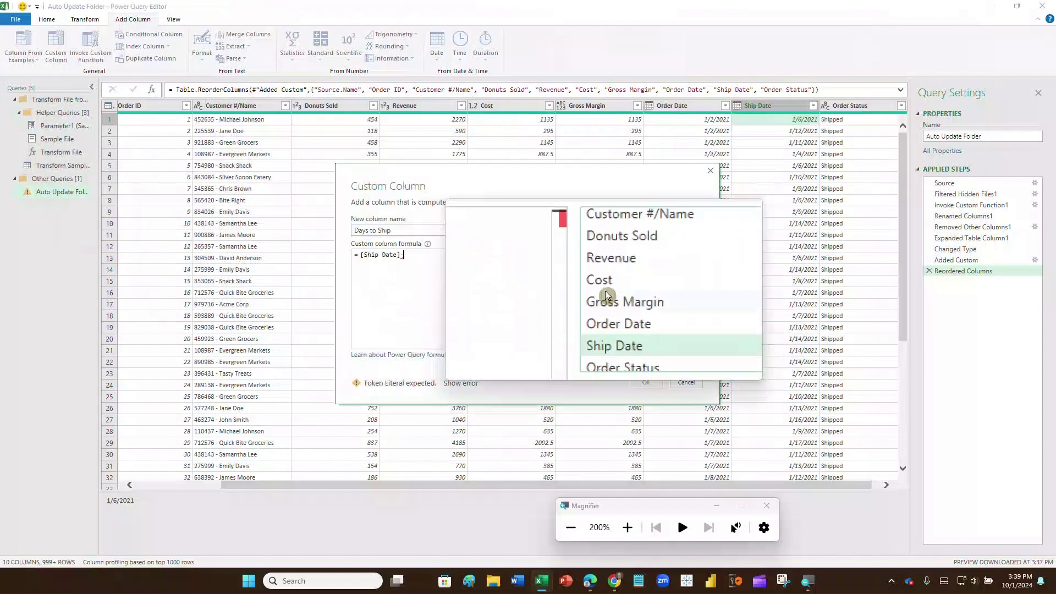
double_click(615, 310)
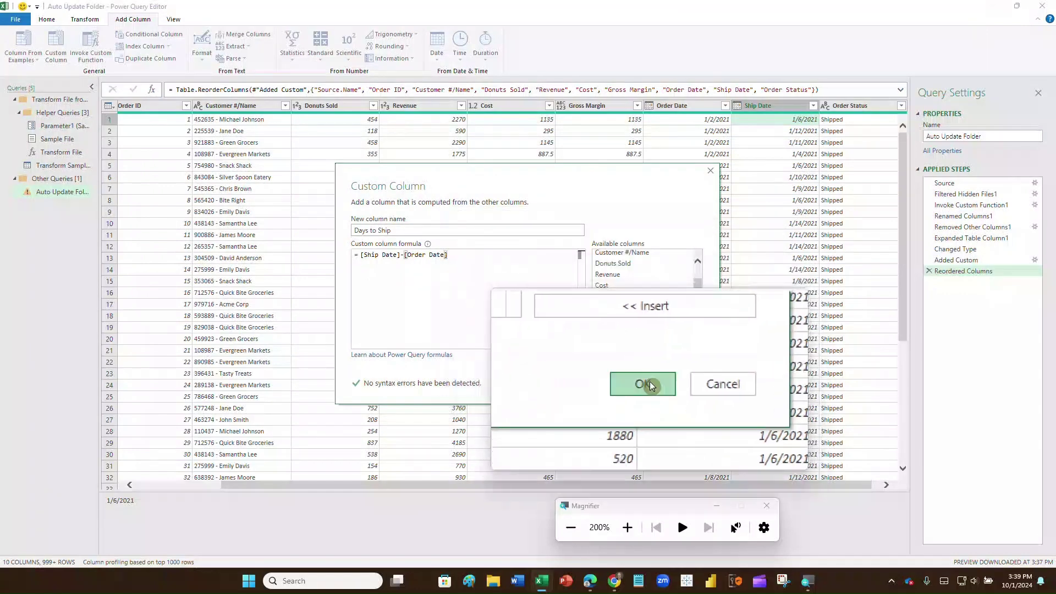
click(649, 381)
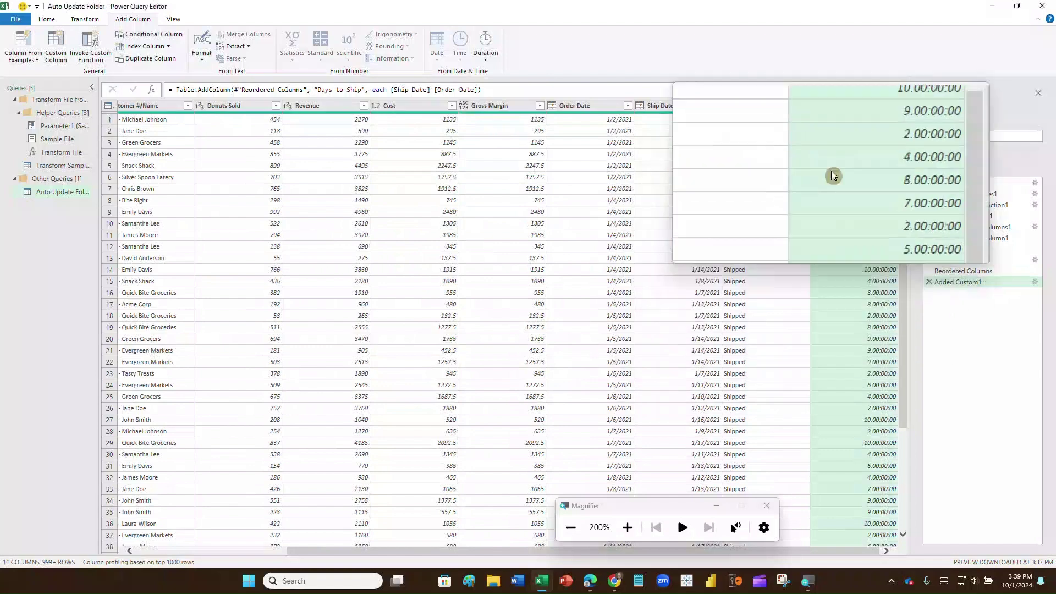
drag(822, 110, 754, 114)
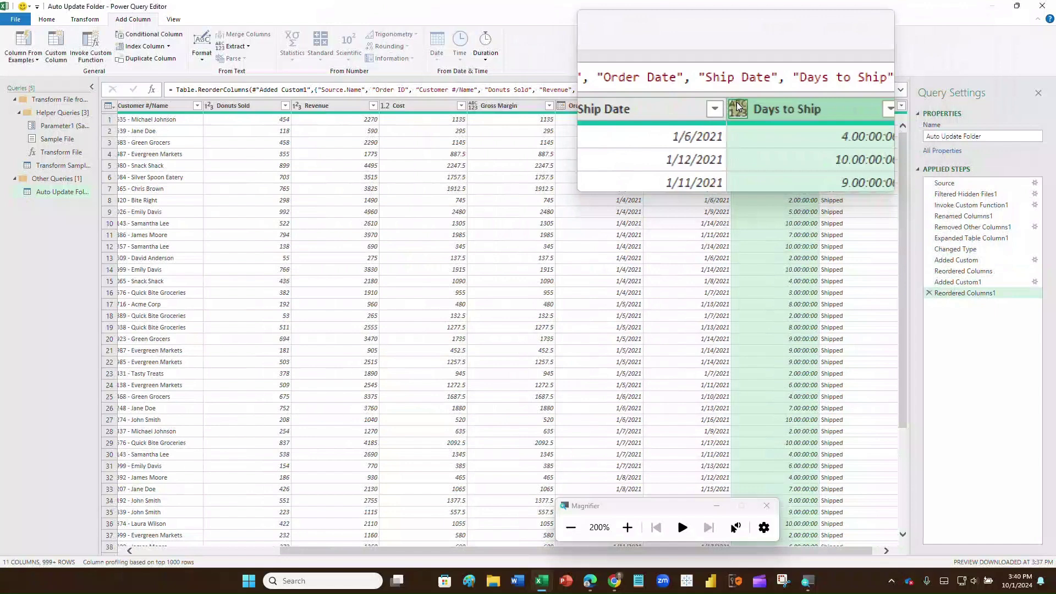
Change the Days to Ship column's data type to Whole Number.
click(736, 106)
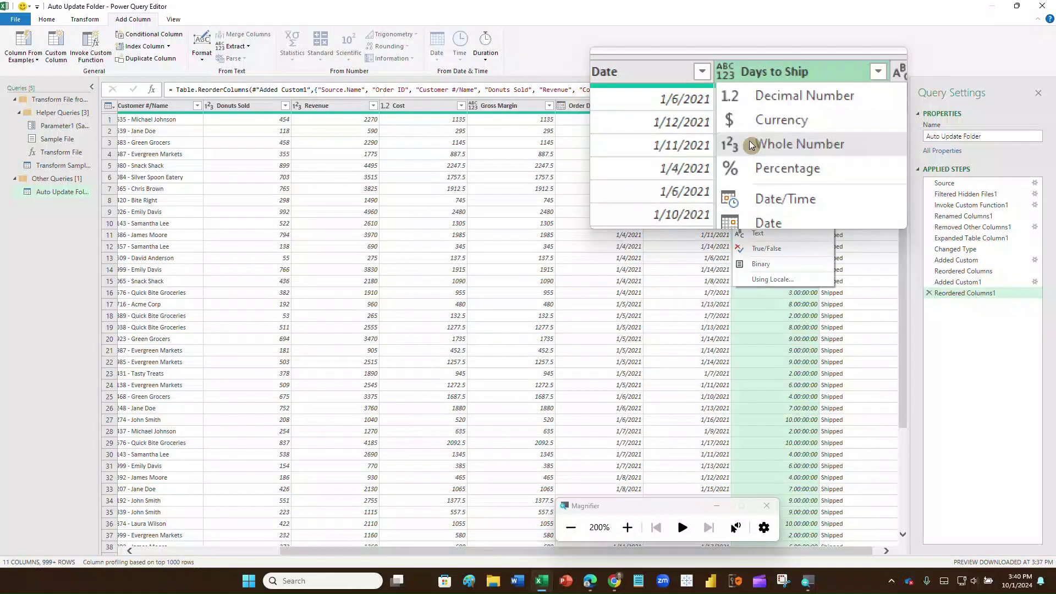
click(751, 144)
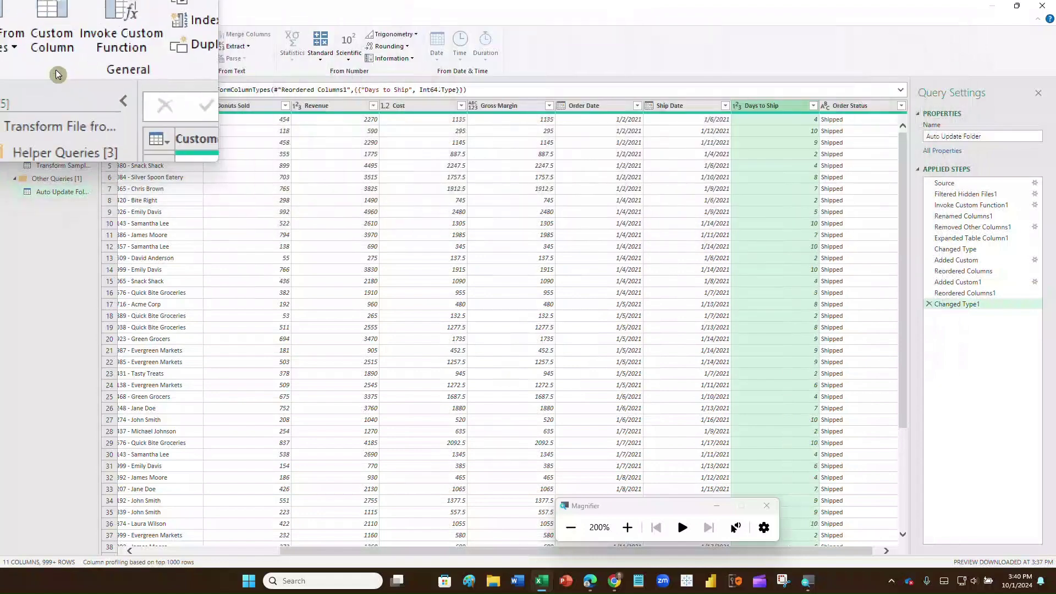
Add a custom column named Year with the formula [Order Date].
click(53, 42)
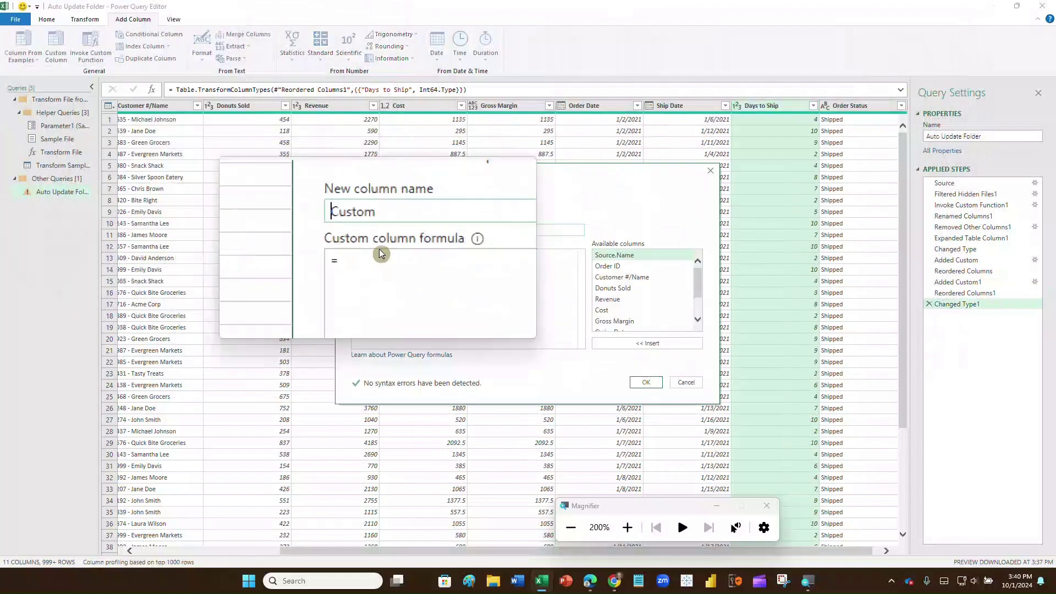
text(Year)
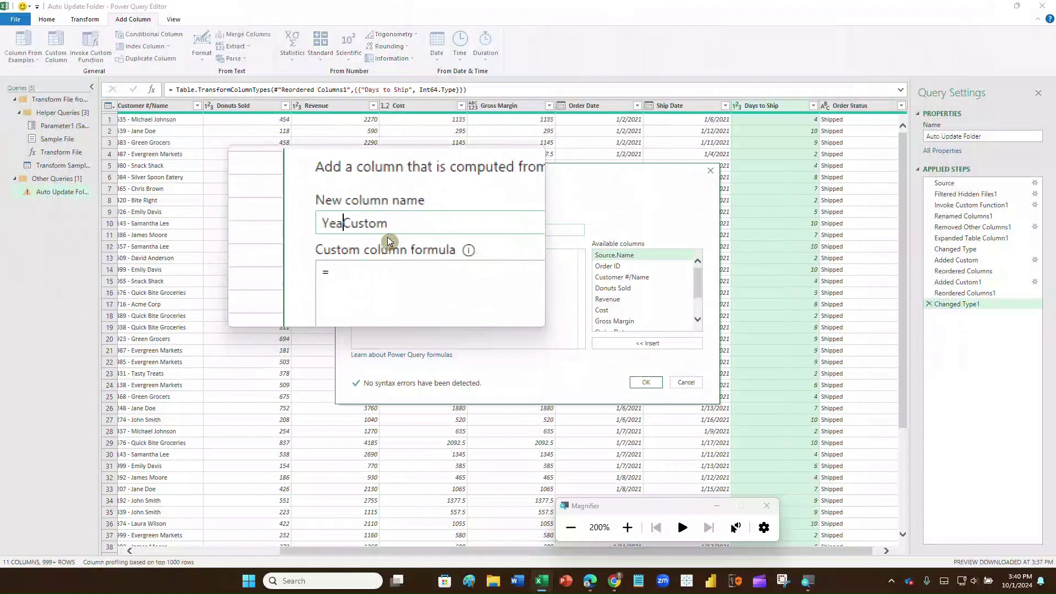
key(Delete)
key(Delete)
key(Delete)
key(Delete)
key(Delete)
key(Delete)
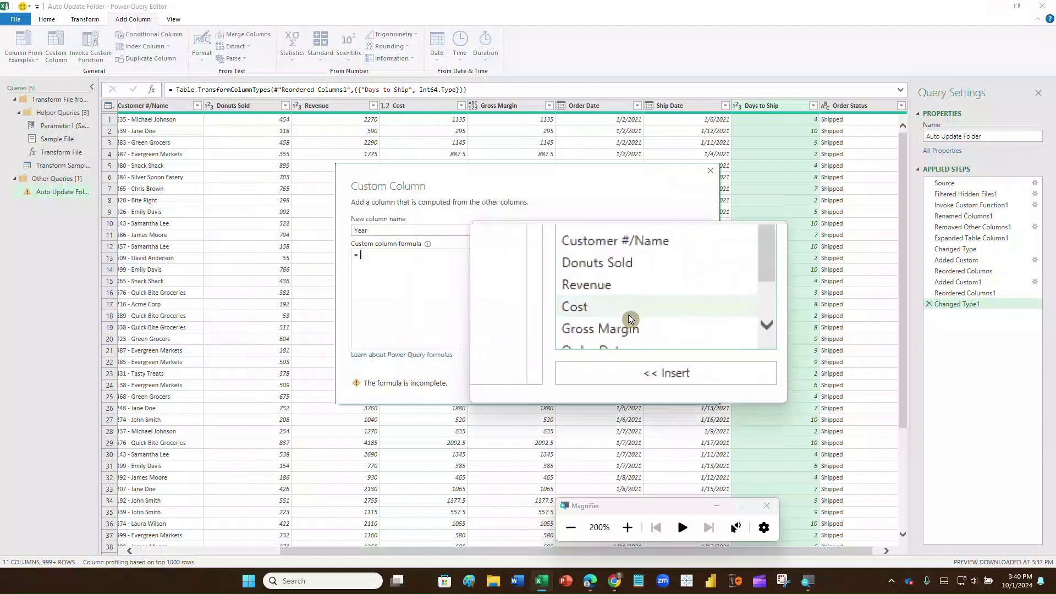
scroll(628, 311, down, 1)
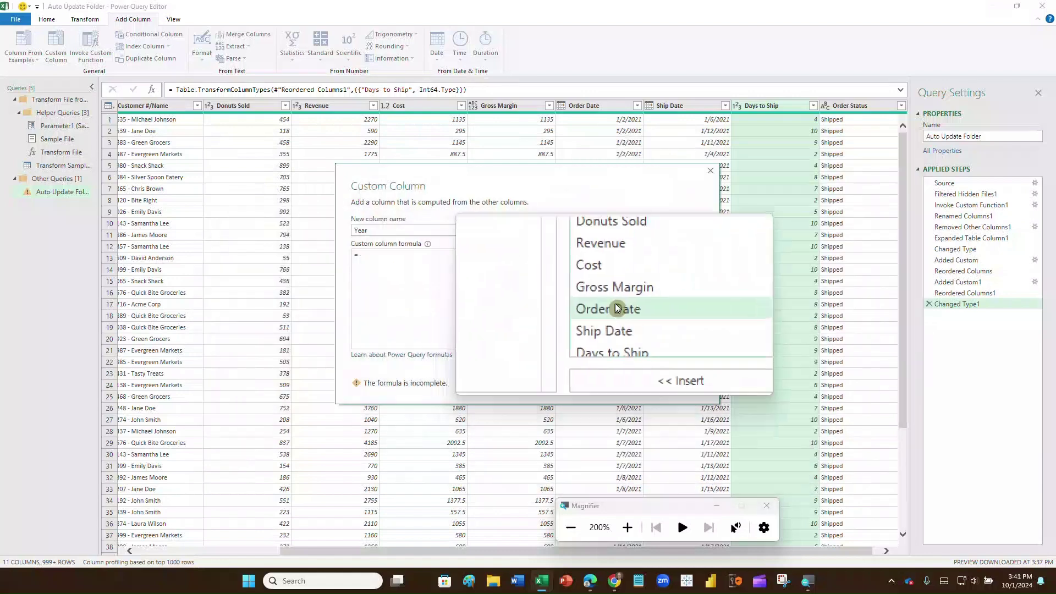
double_click(615, 303)
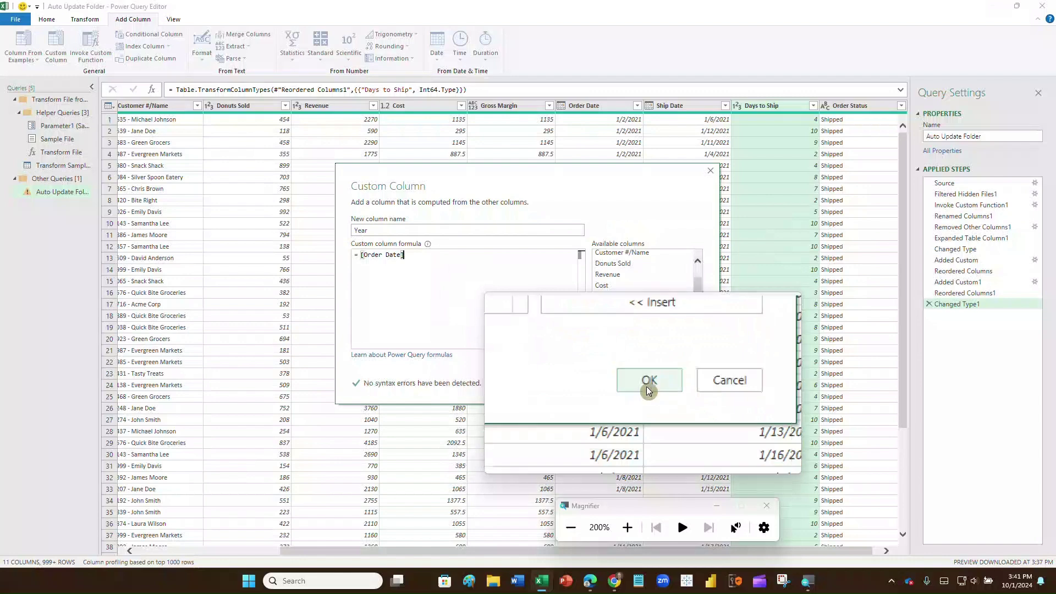
click(646, 386)
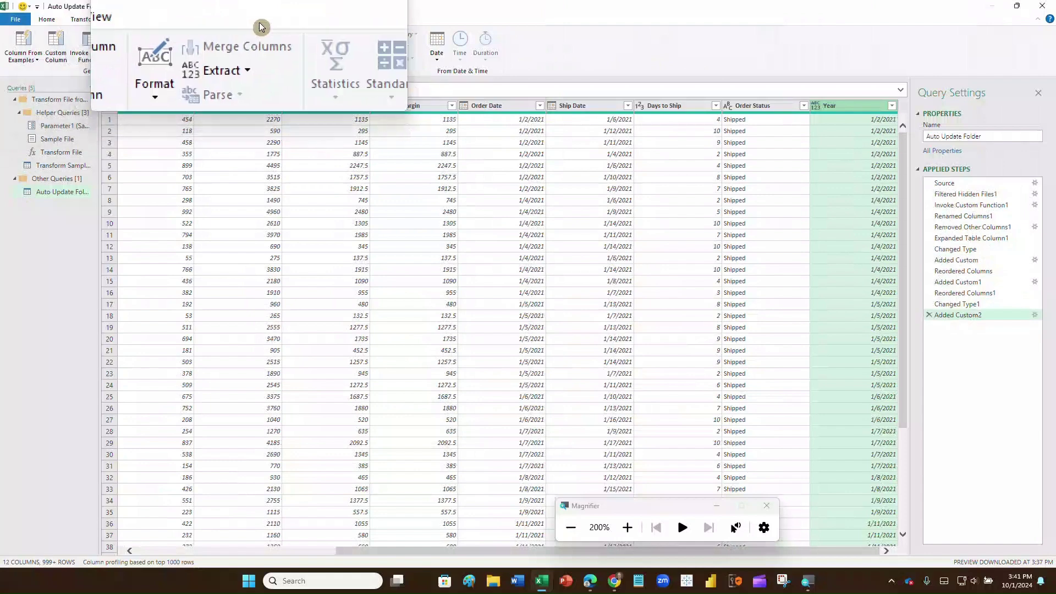
Extract the year from the Year column into Year.1 and move it to the far left.
click(437, 58)
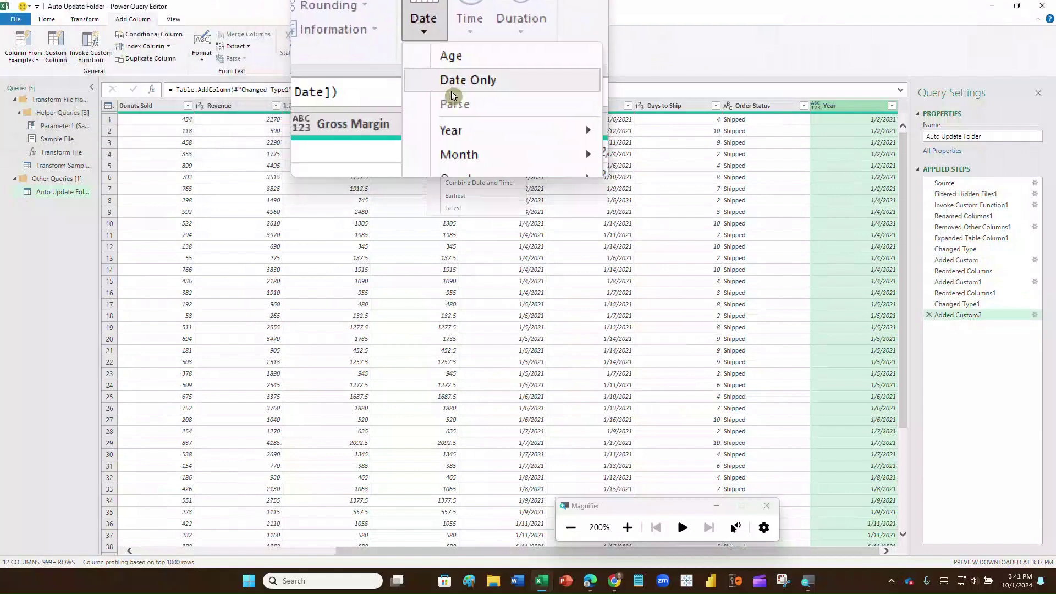
mouse_move(499, 110)
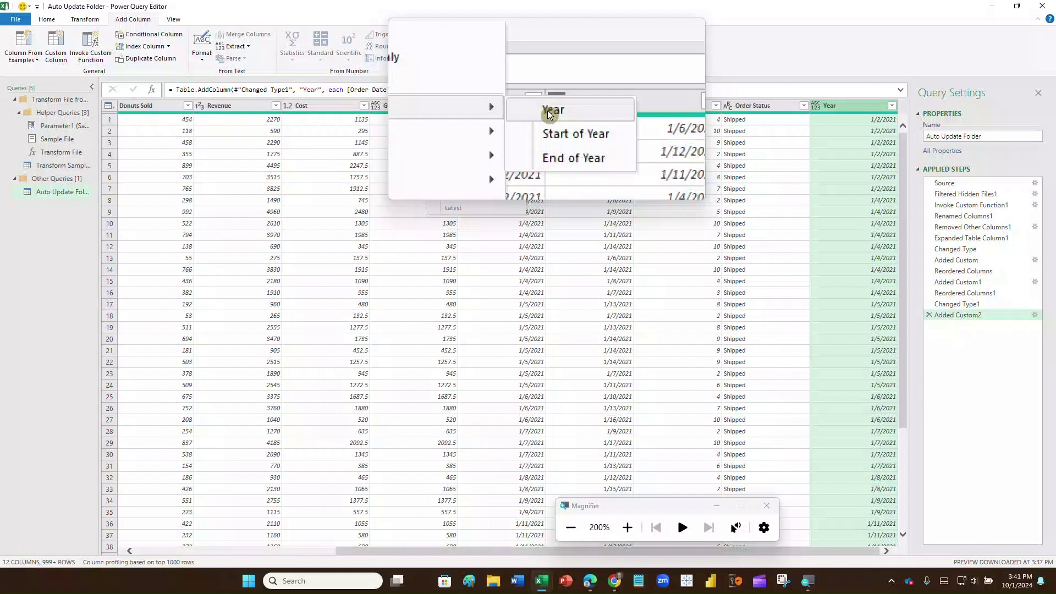
click(550, 114)
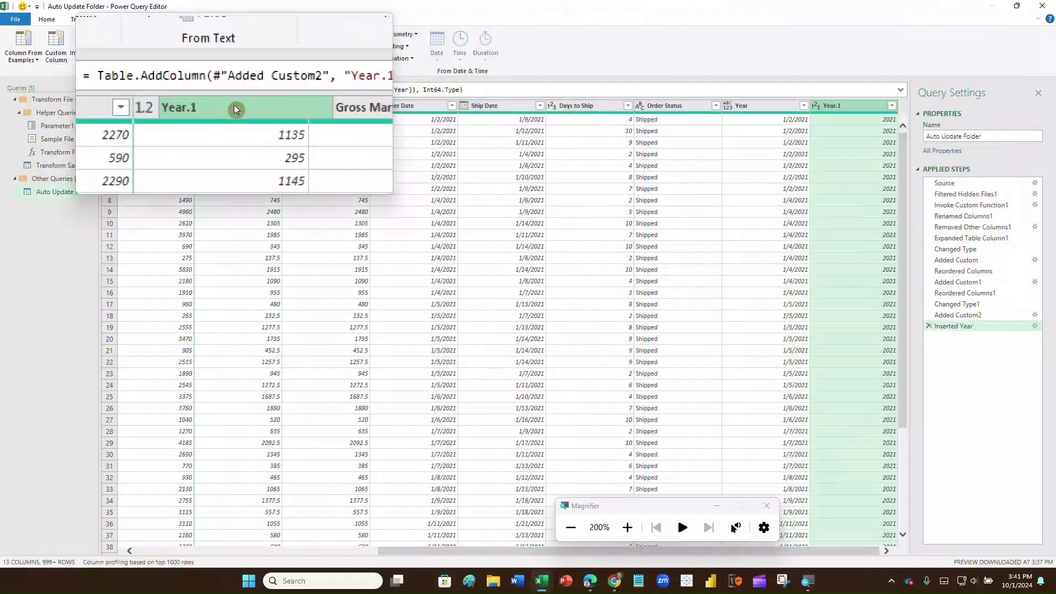
drag(236, 109, 118, 106)
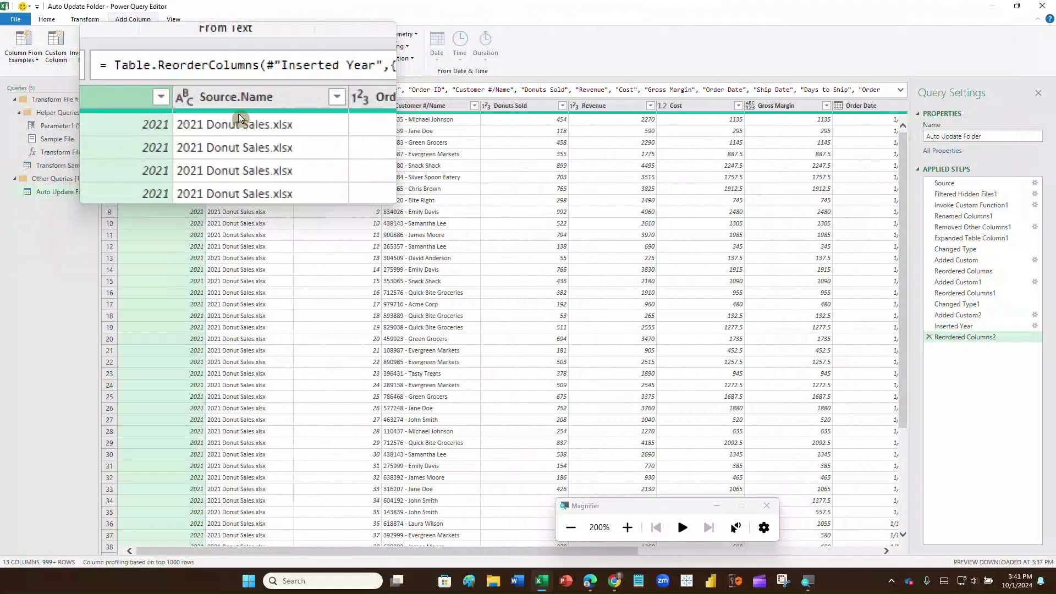
Remove the Source.Name column so Order ID follows Year.1.
click(239, 106)
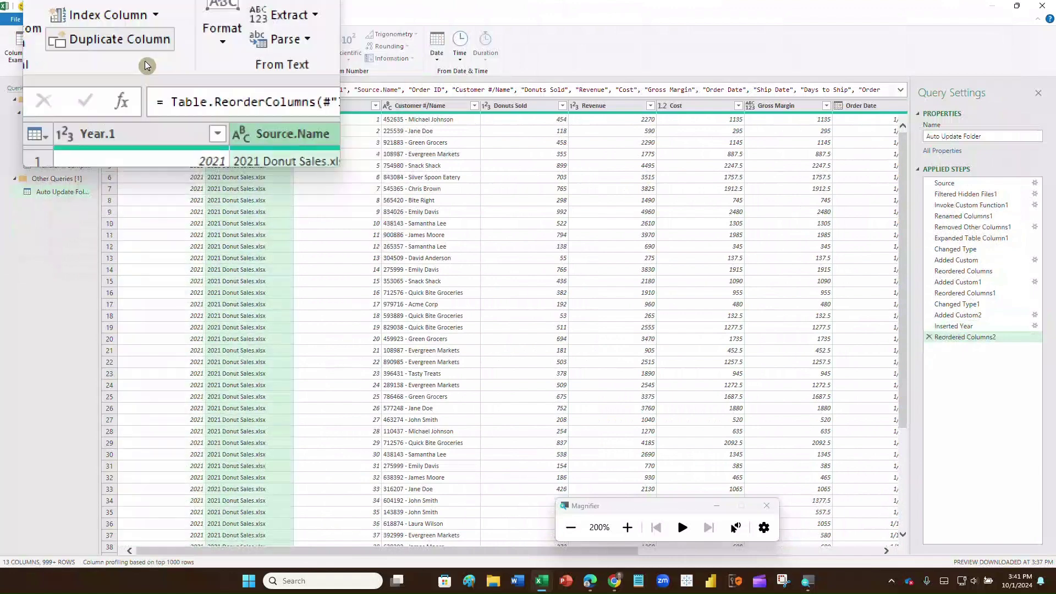
click(47, 21)
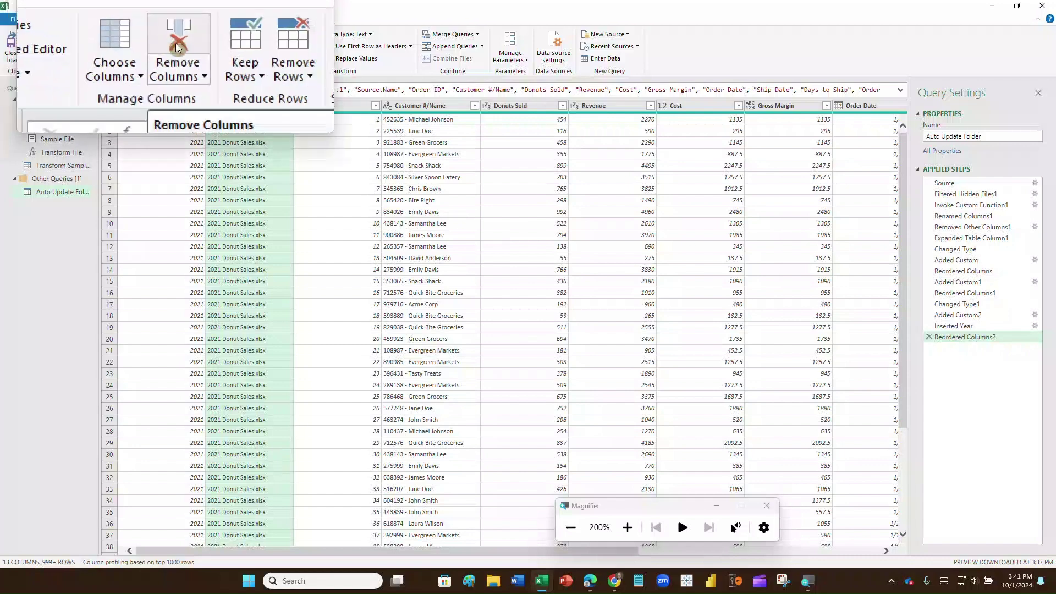
click(184, 58)
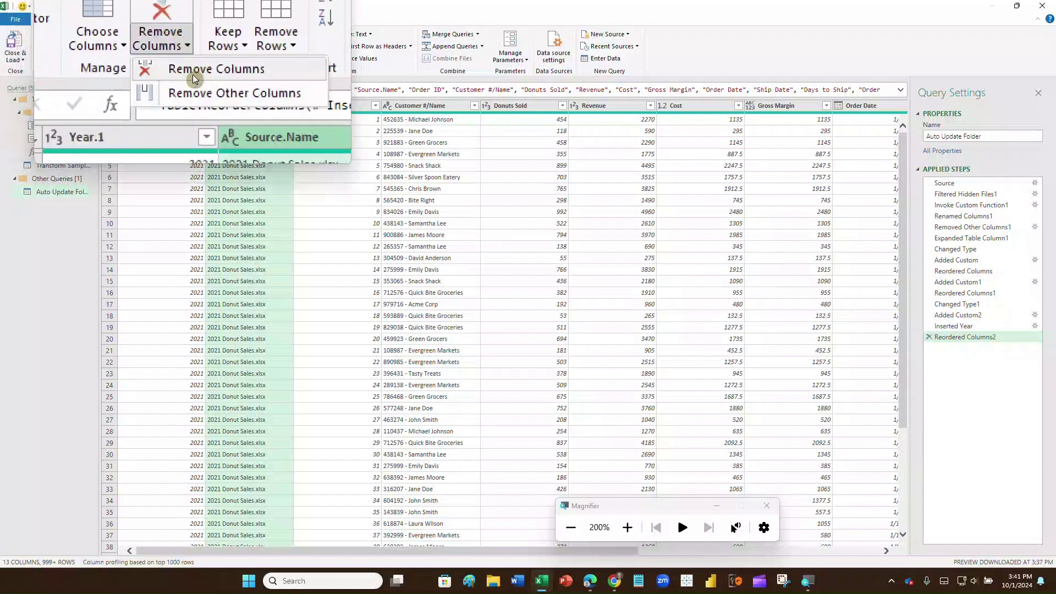
click(193, 75)
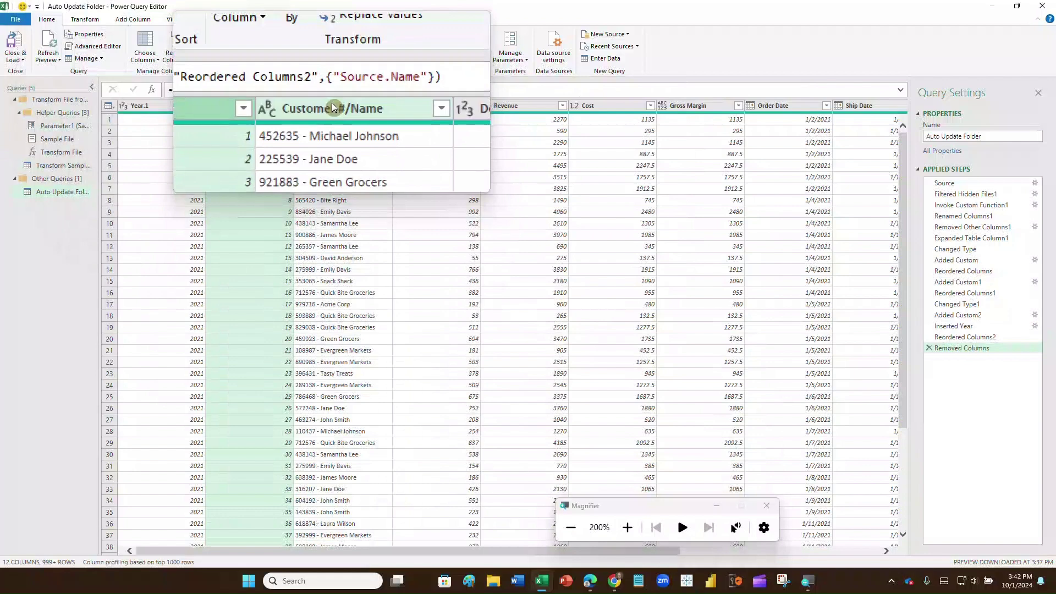
Split the Customer #/Name column at the '-' delimiter into Customer #/Name.1 and Customer #/Name.2.
click(331, 105)
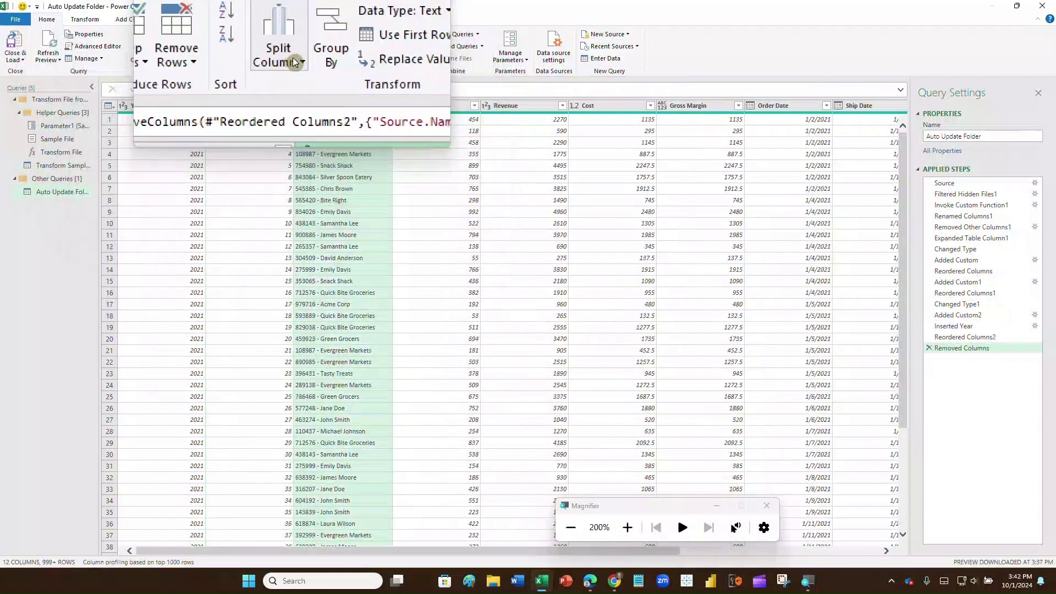
click(296, 60)
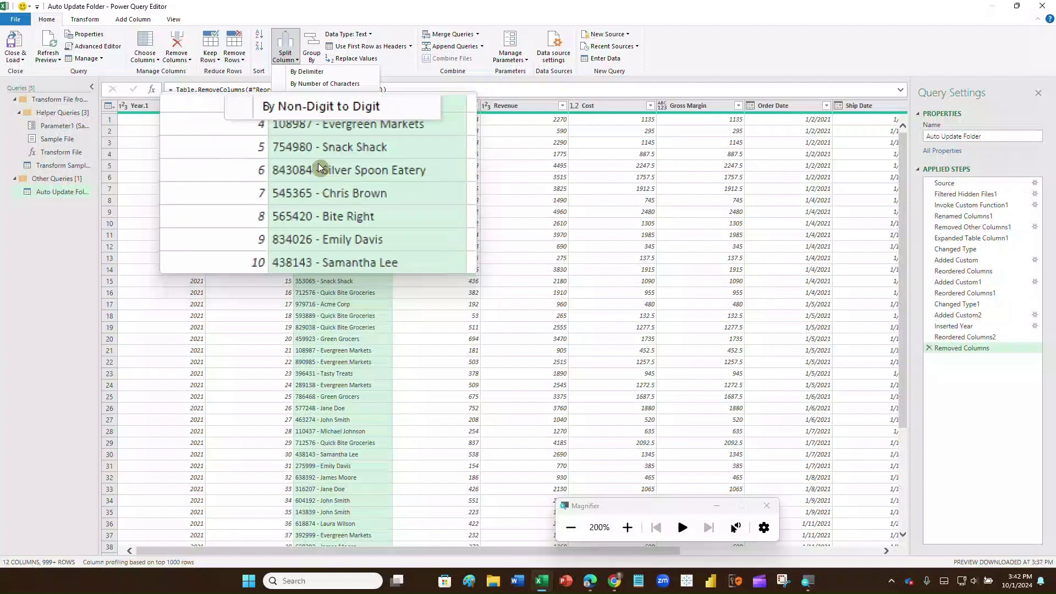
click(296, 62)
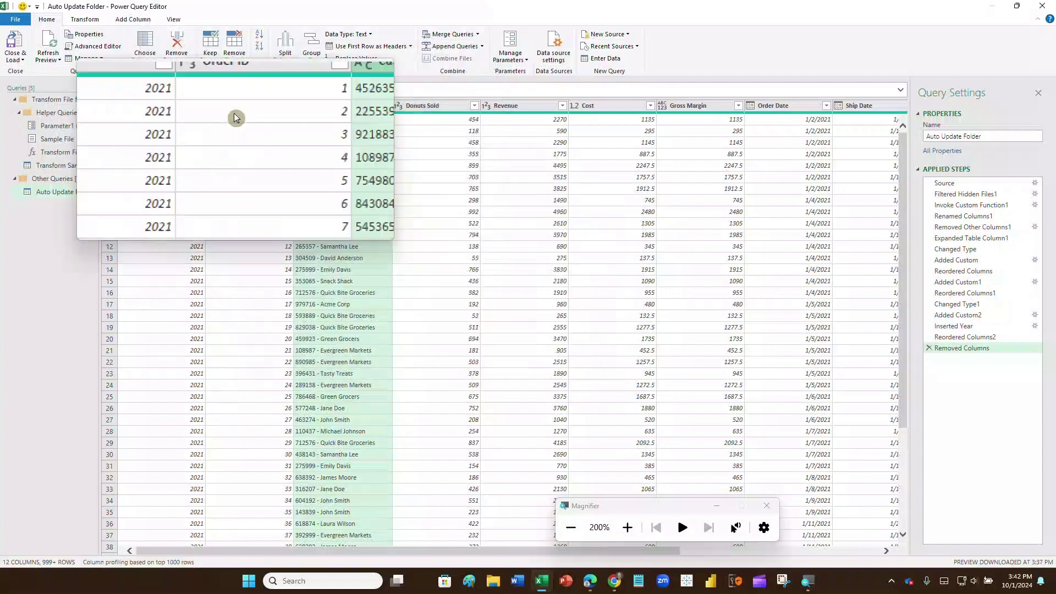
click(293, 60)
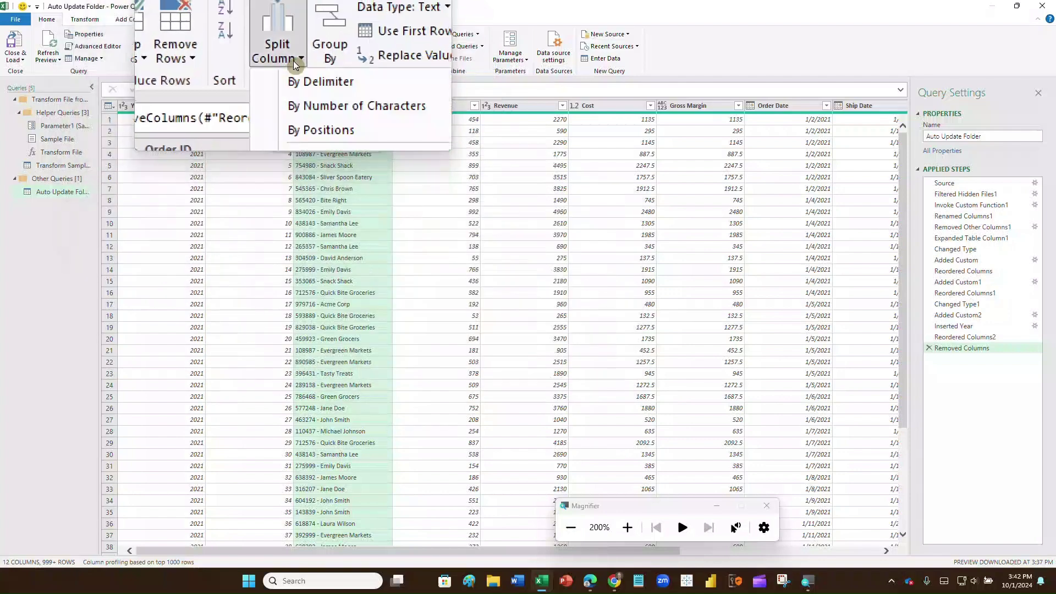
click(299, 80)
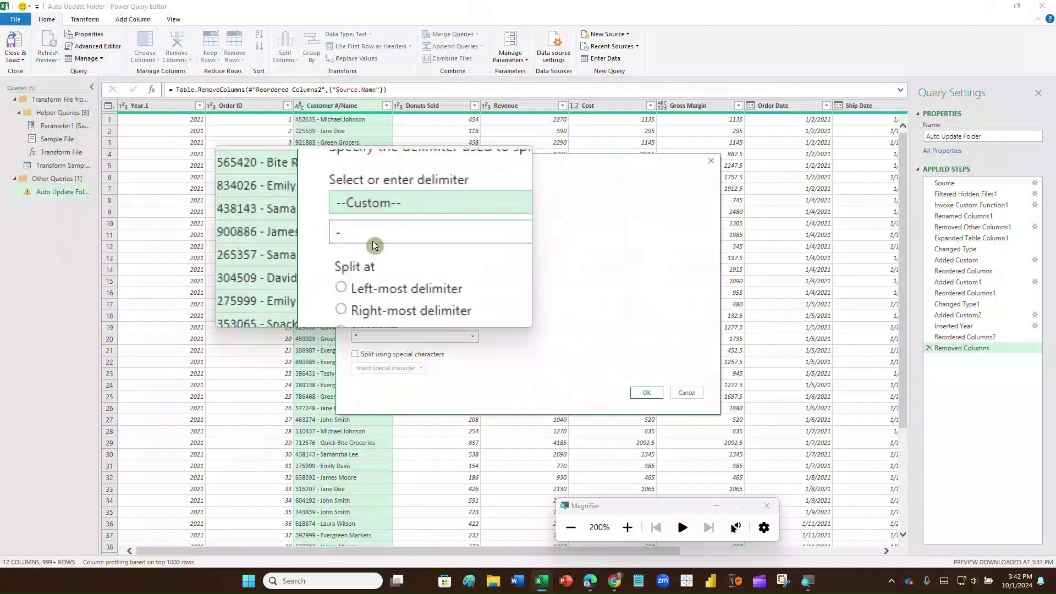
click(658, 391)
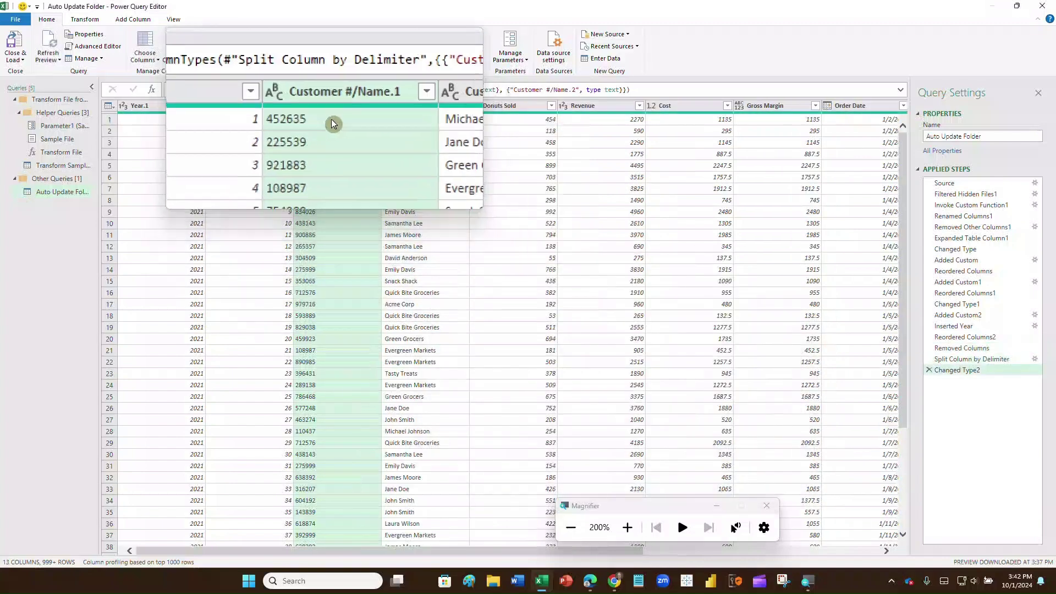
Trim the leading and trailing spaces from the Customer #/Name.2 column.
click(388, 118)
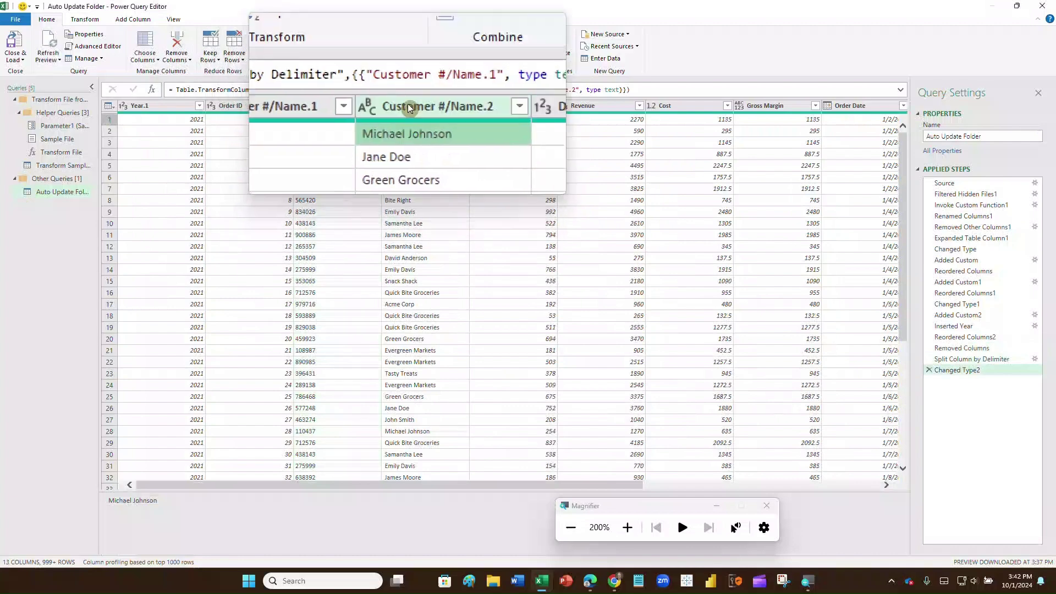
click(407, 103)
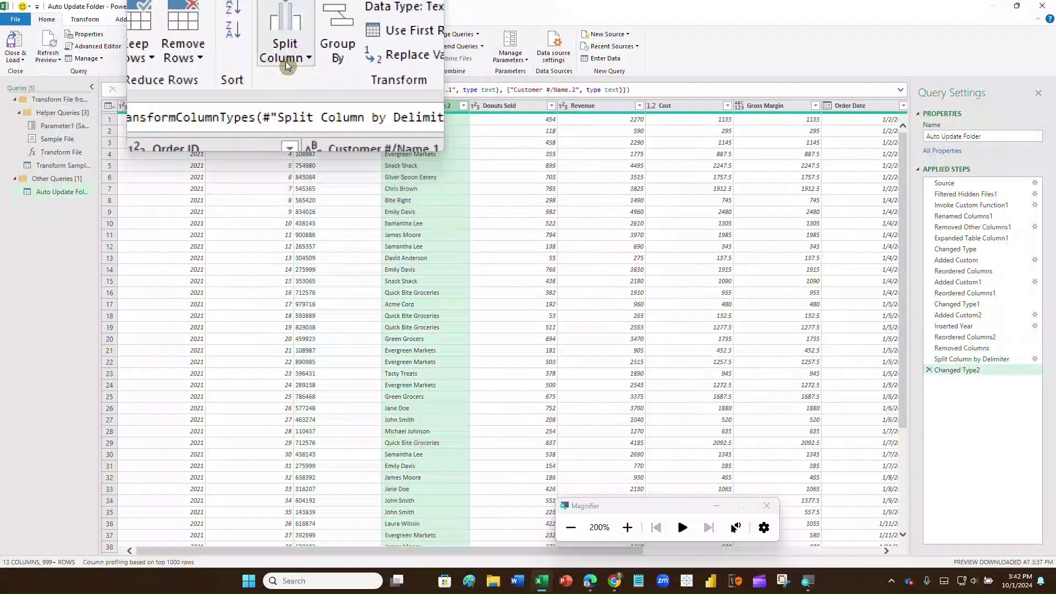
click(85, 20)
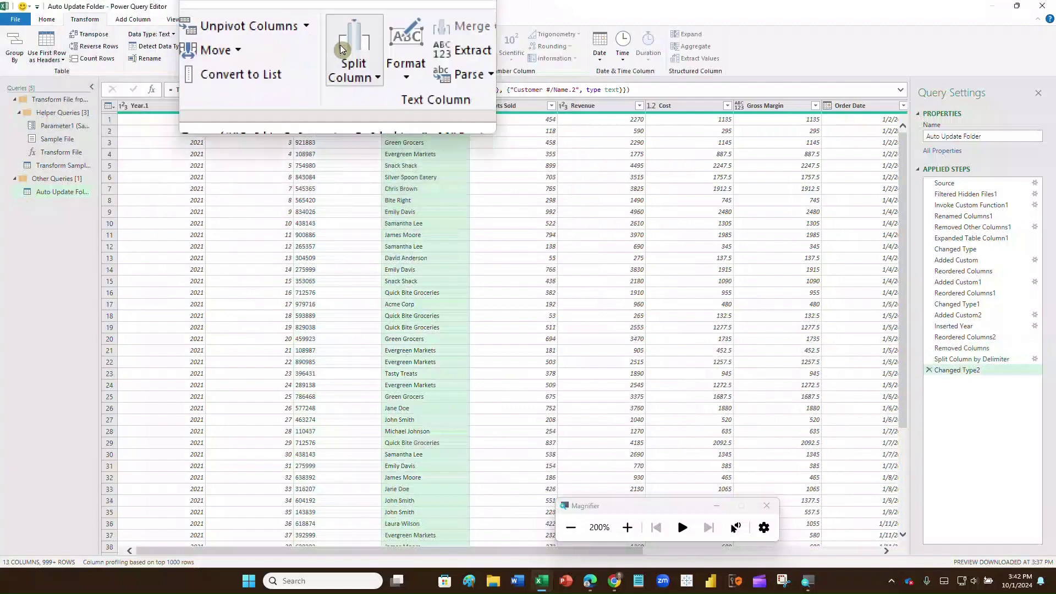
click(361, 57)
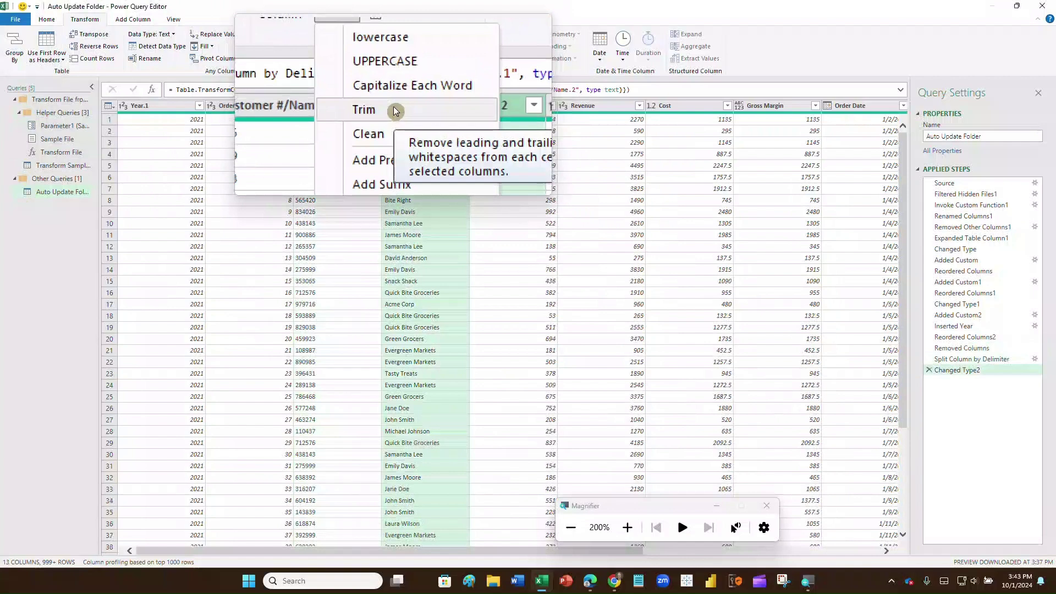
click(394, 110)
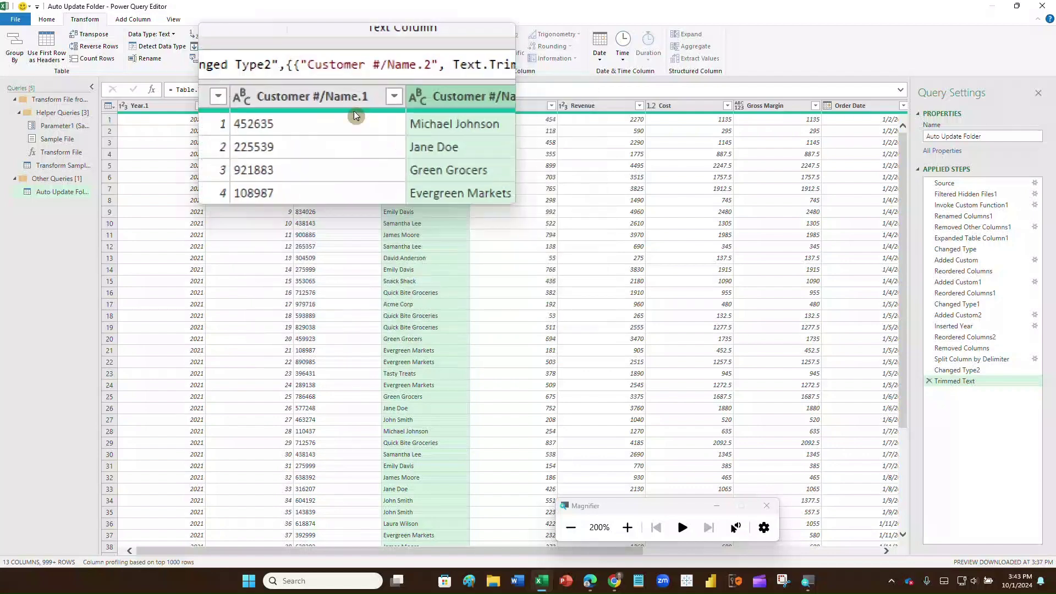
Rename Customer #/Name.1 to 'Customer #' and Customer #/Name.2 to 'Customer Name'.
double_click(312, 103)
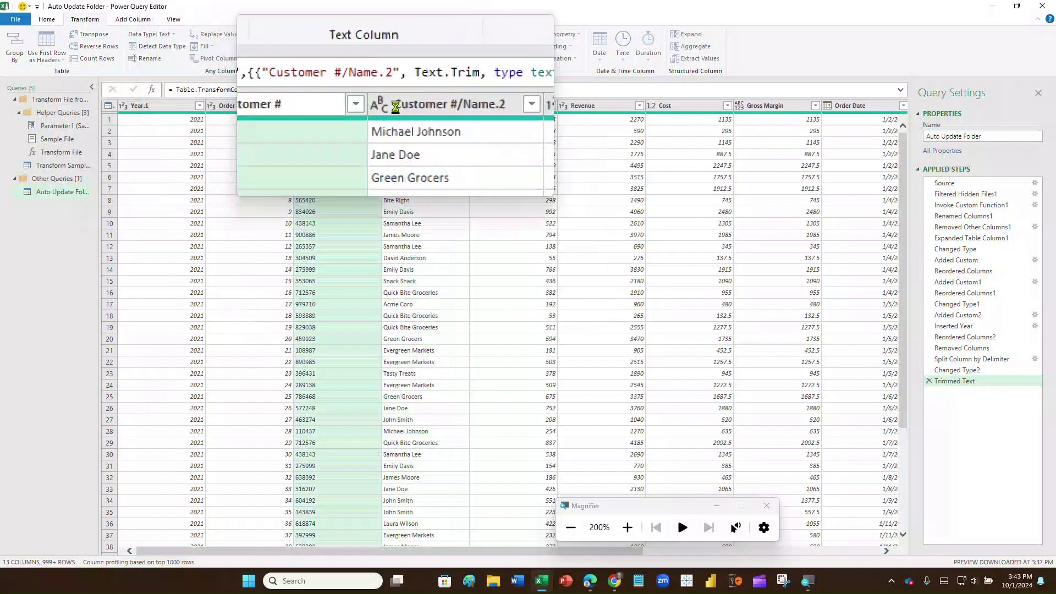
double_click(395, 107)
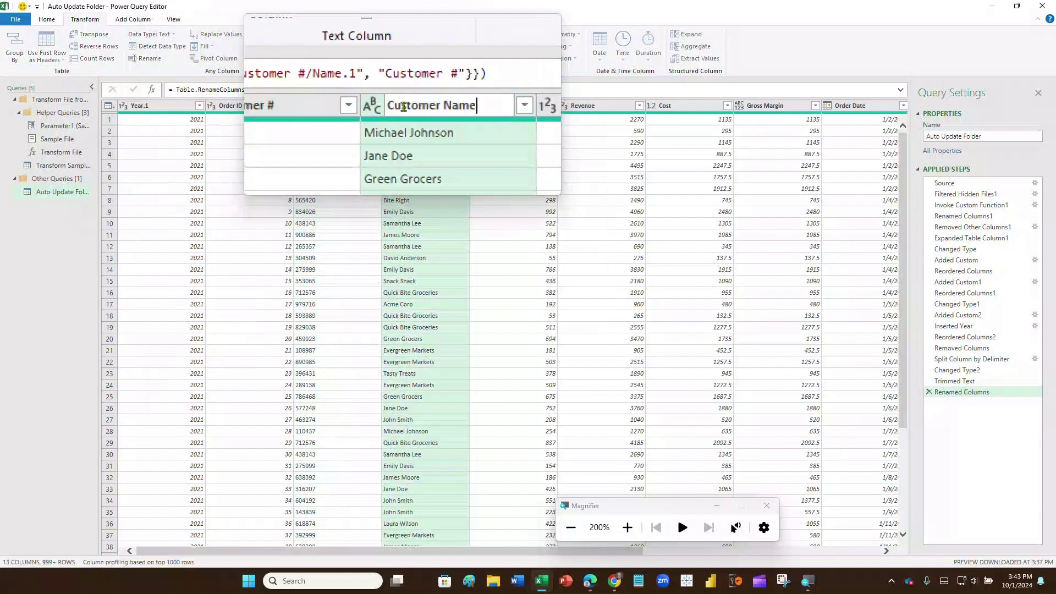
key(Return)
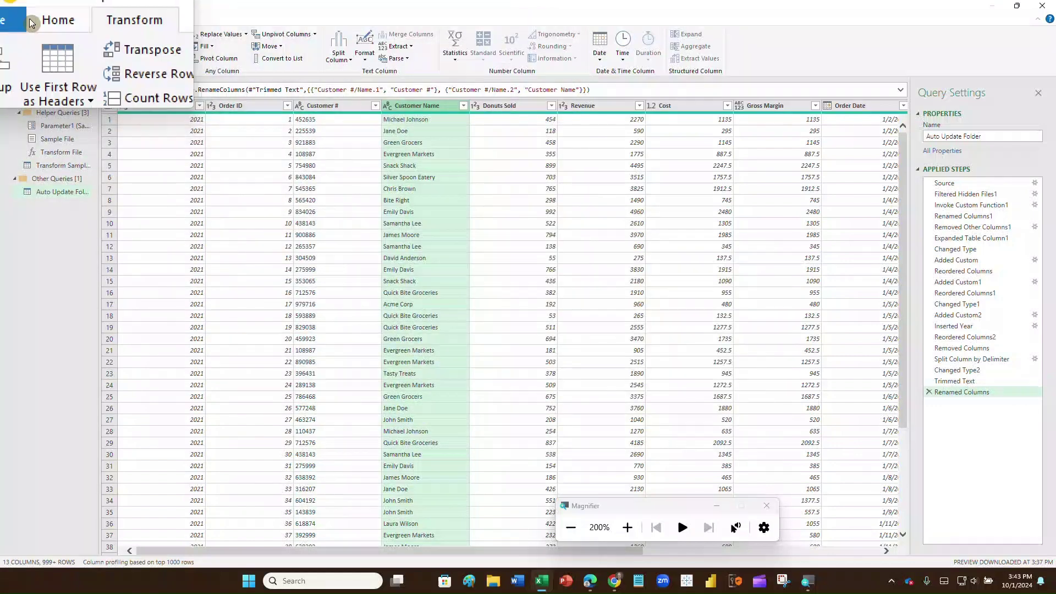
Close & Load the Auto Update Folder query into the workbook as a 2,490-row table.
click(40, 19)
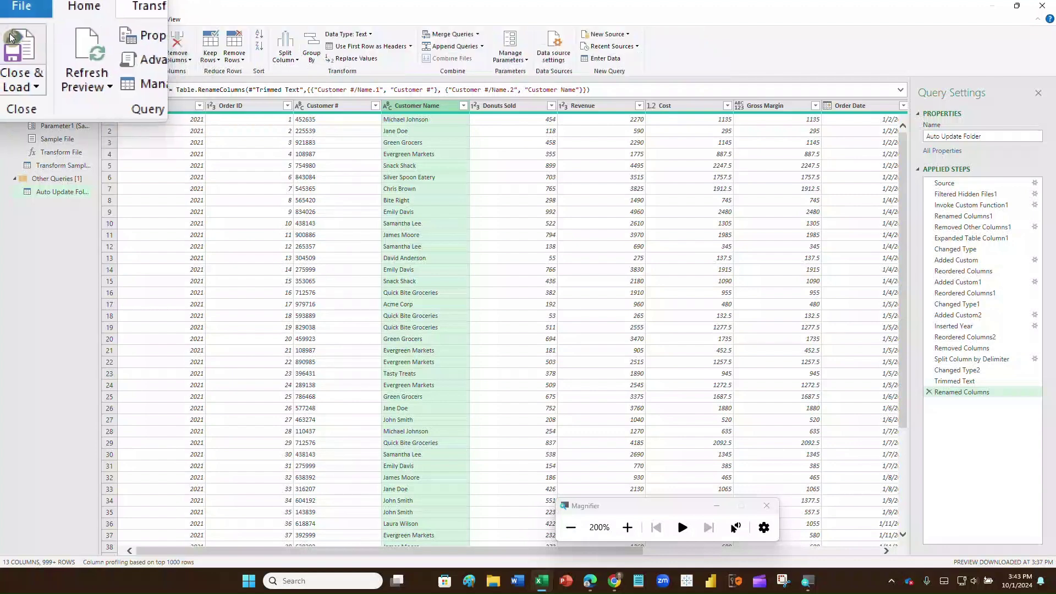
click(10, 37)
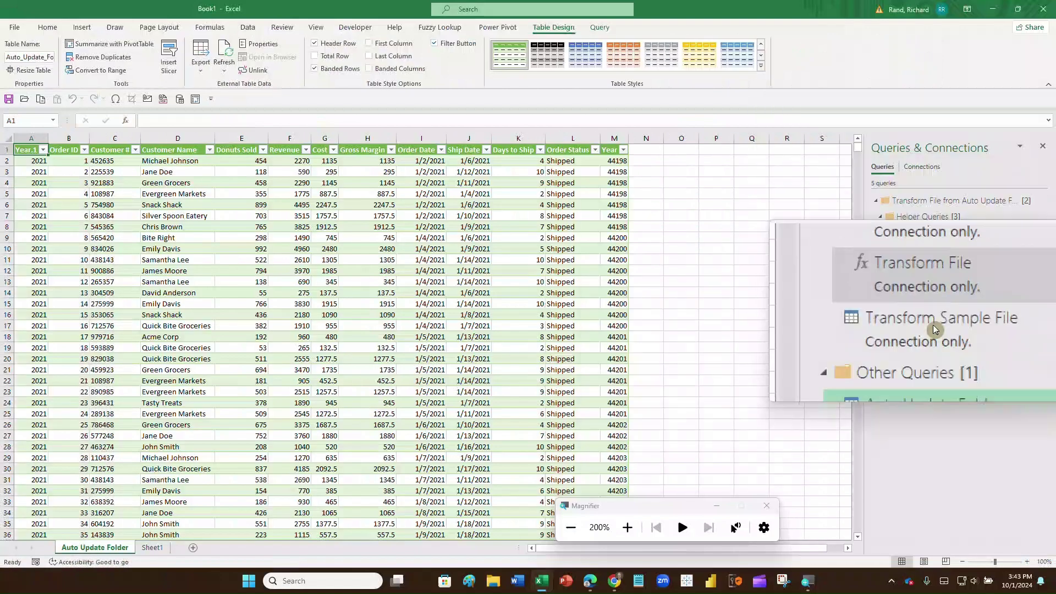
mouse_move(938, 354)
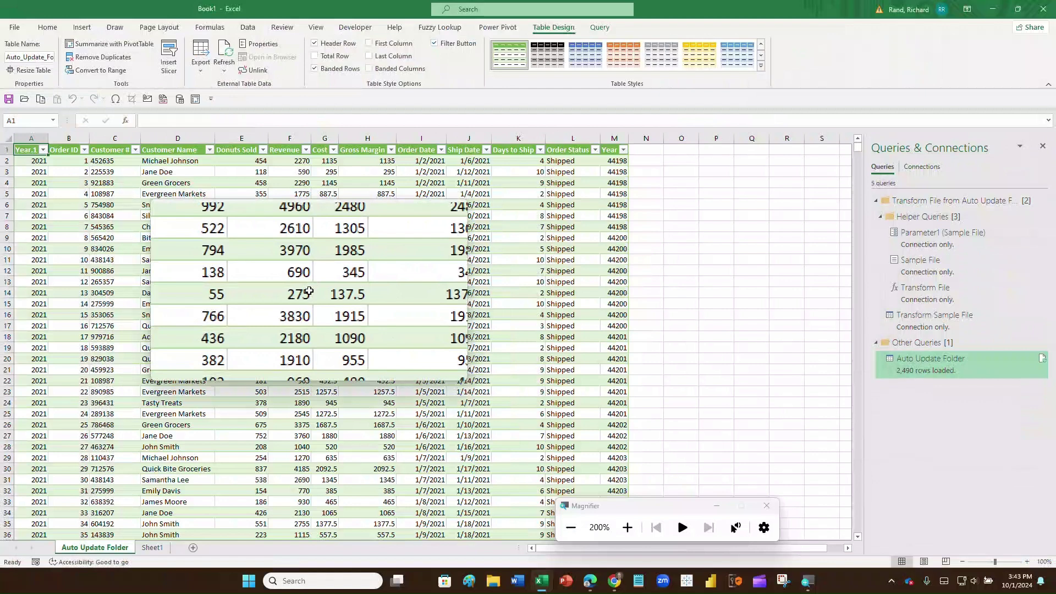
Insert a PivotChart with PivotTable from the loaded table onto a new worksheet.
key(super+Escape)
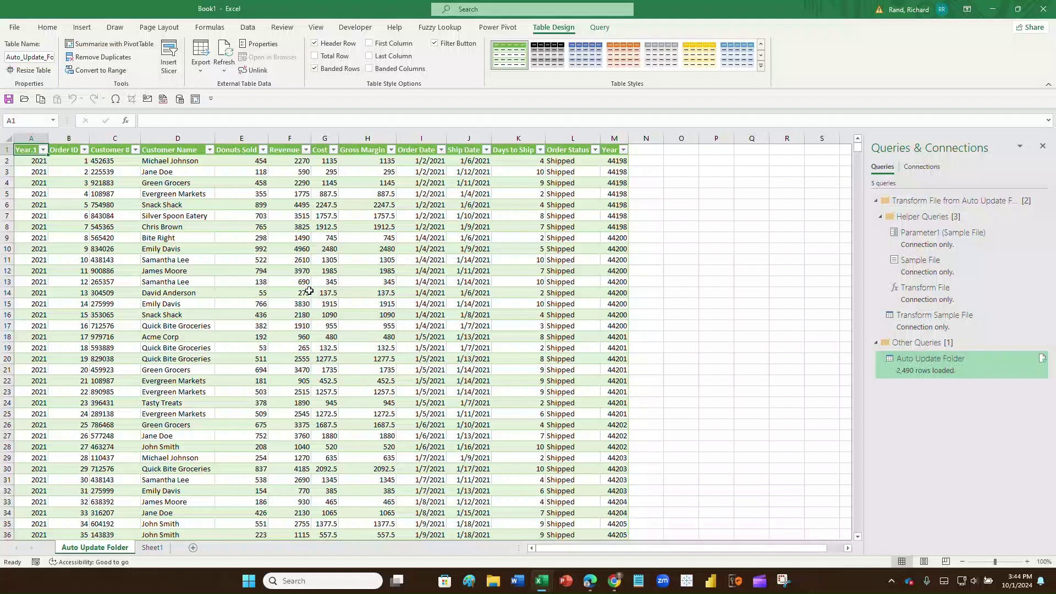
click(326, 281)
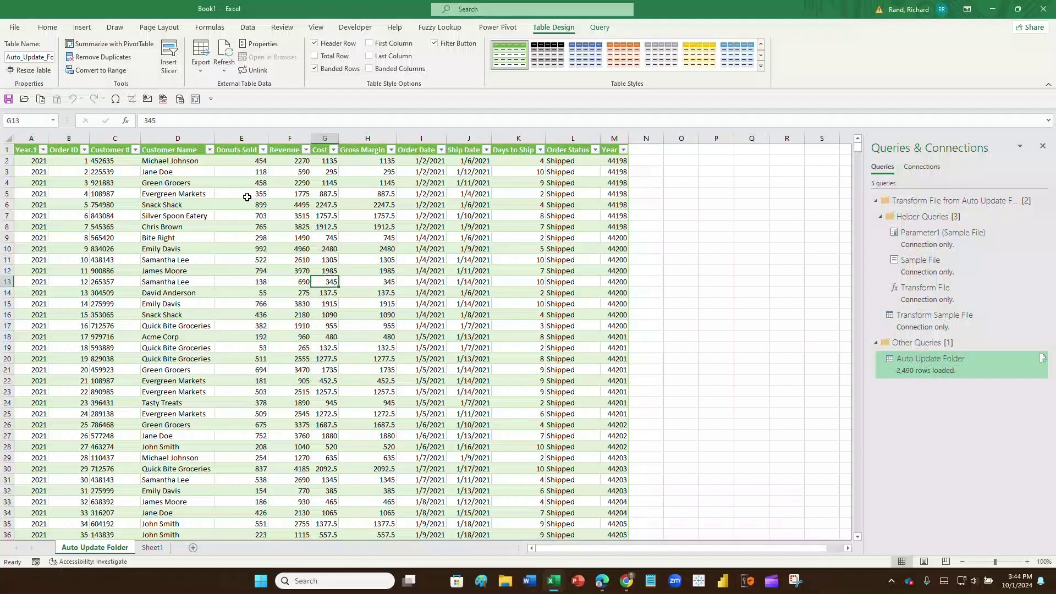
click(81, 27)
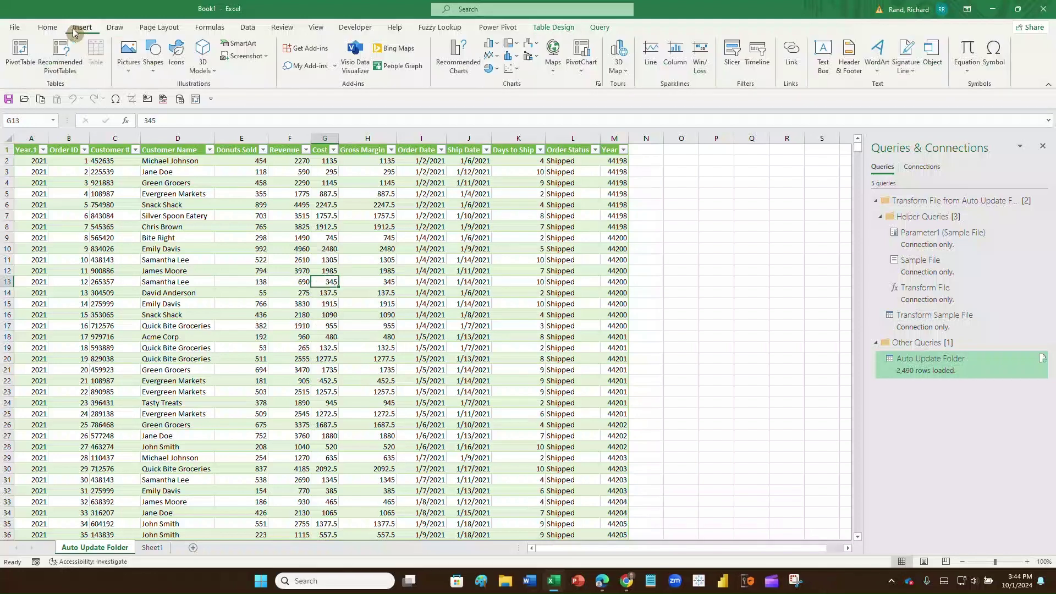
click(582, 71)
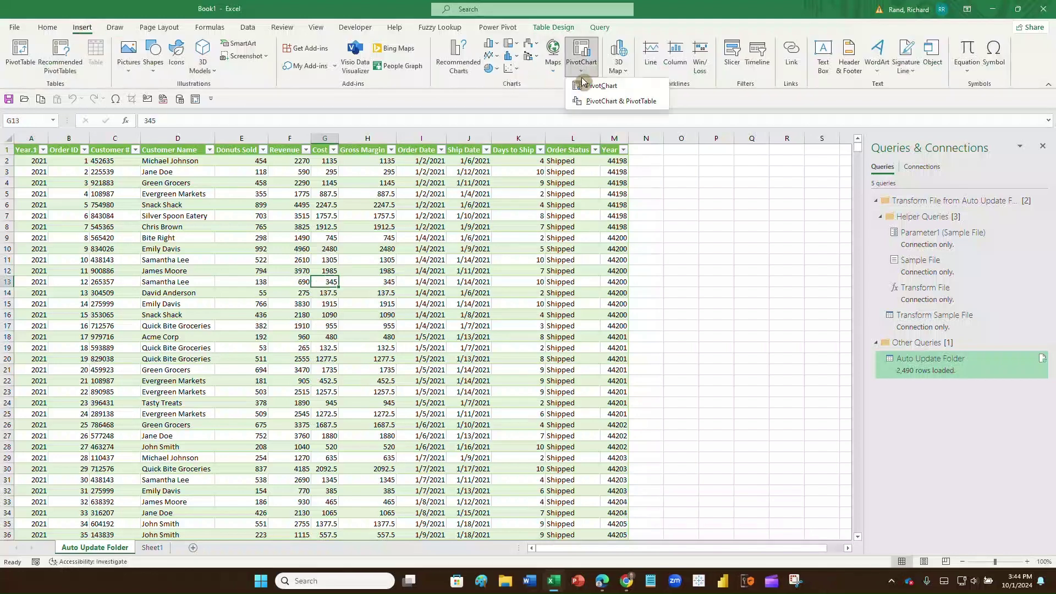
click(606, 103)
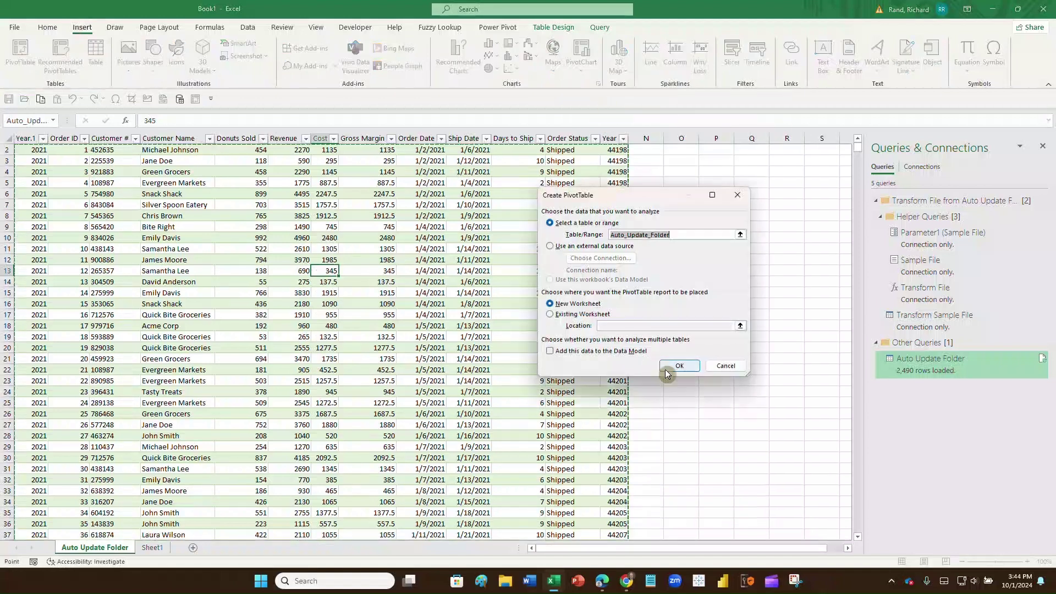
click(669, 372)
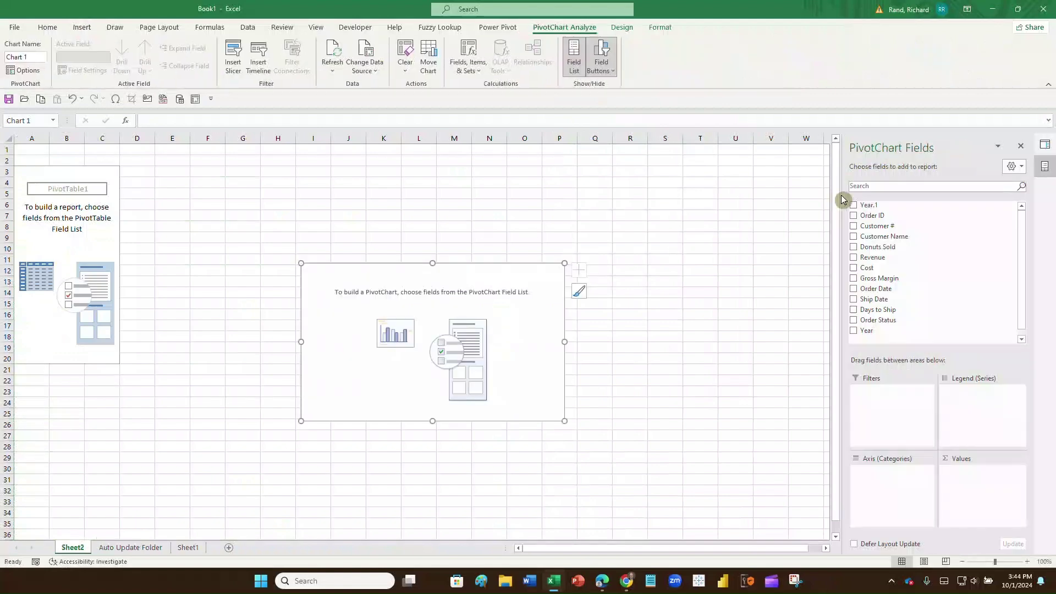
Put Year.1 on the chart axis and Sum of Gross Margin in the values.
click(853, 205)
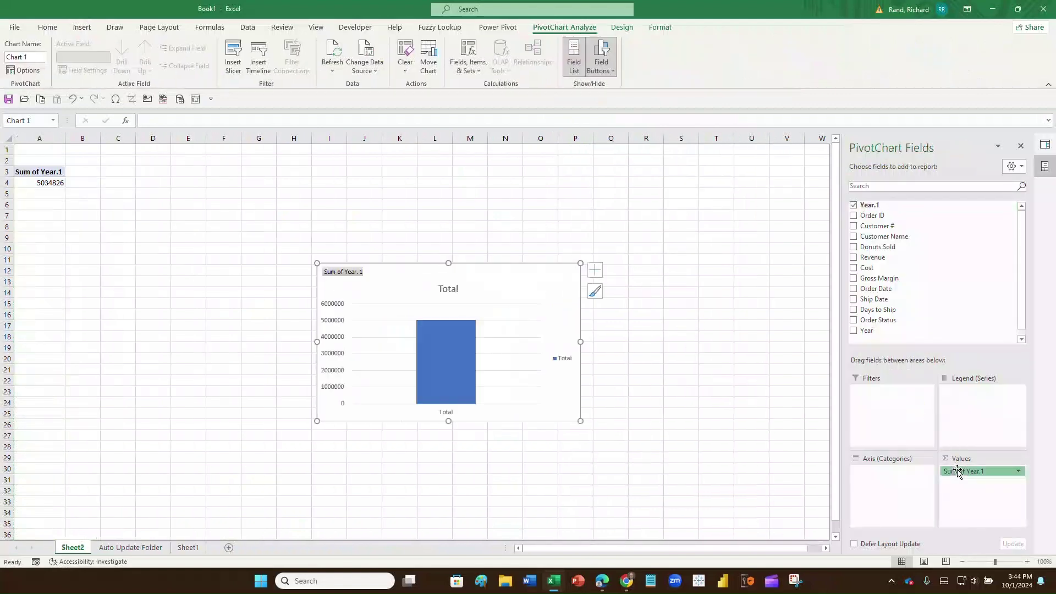
drag(892, 480, 900, 474)
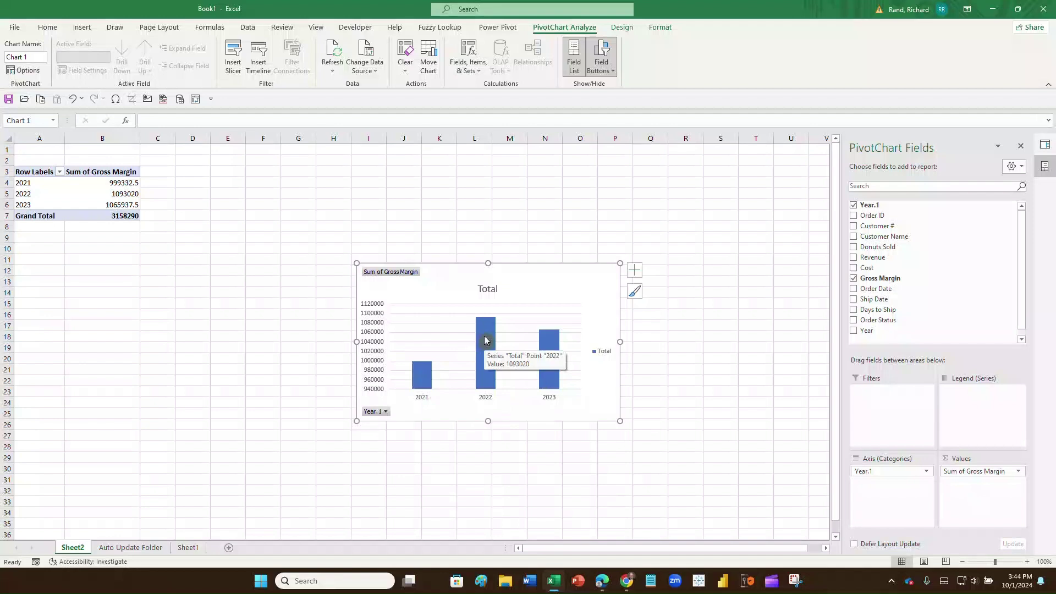
mouse_move(546, 343)
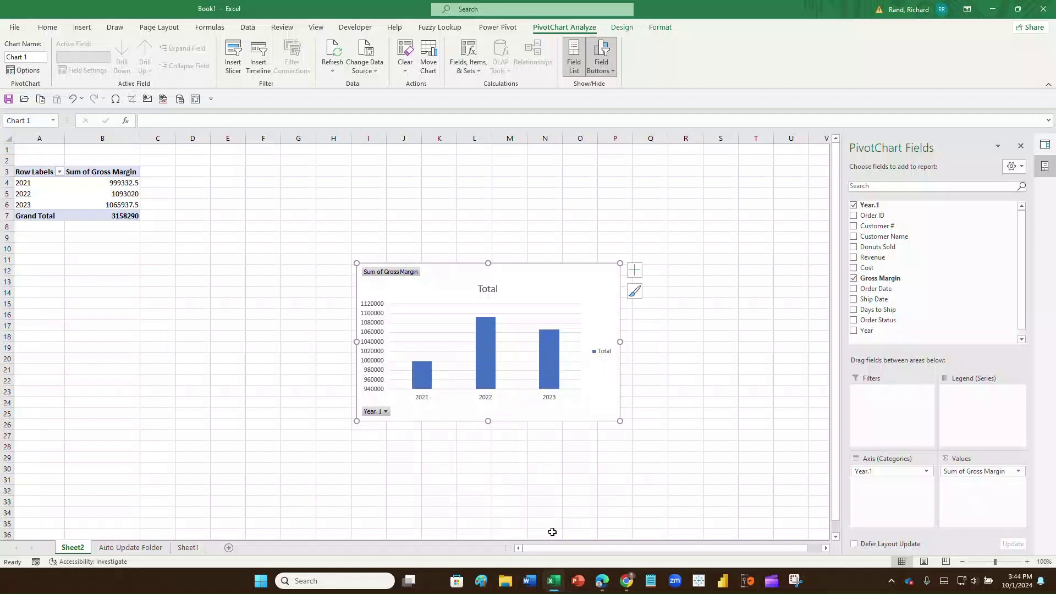
mouse_move(631, 584)
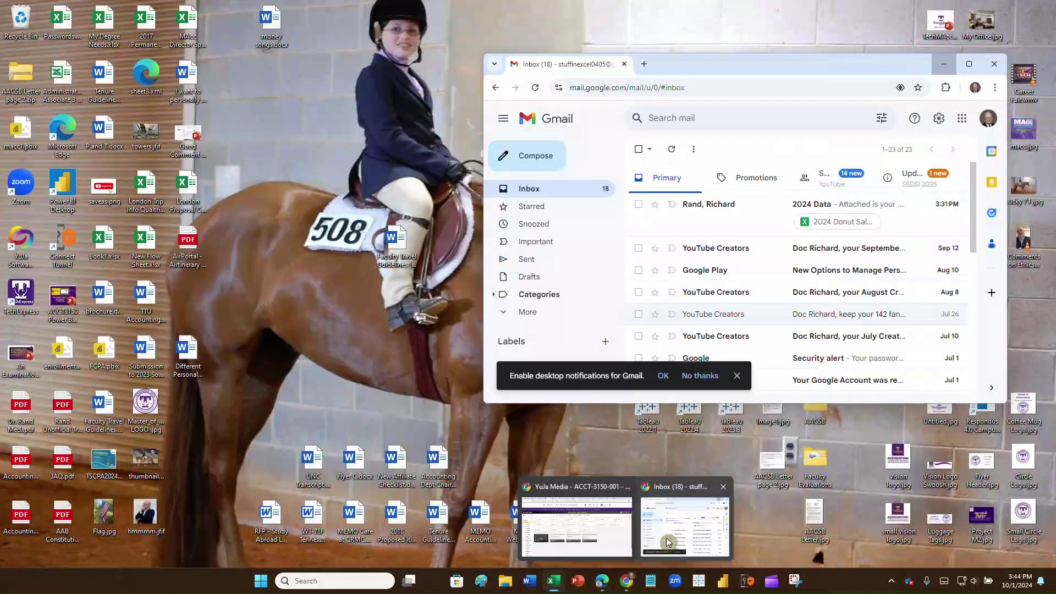
From the 2024 Data email, download 2024 Donut Sales.xlsx and open it in Excel.
click(666, 539)
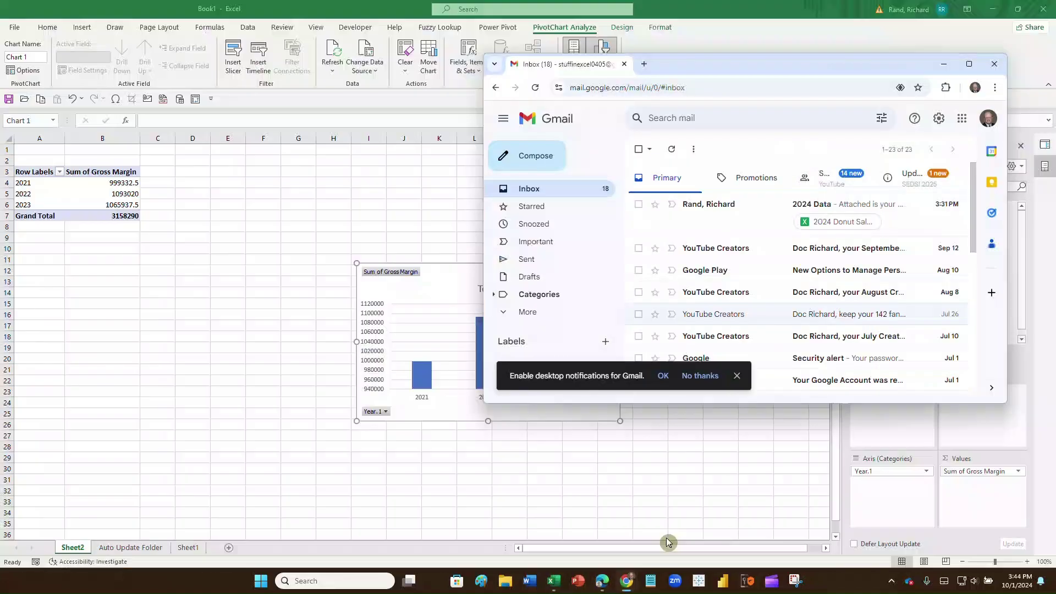
click(834, 223)
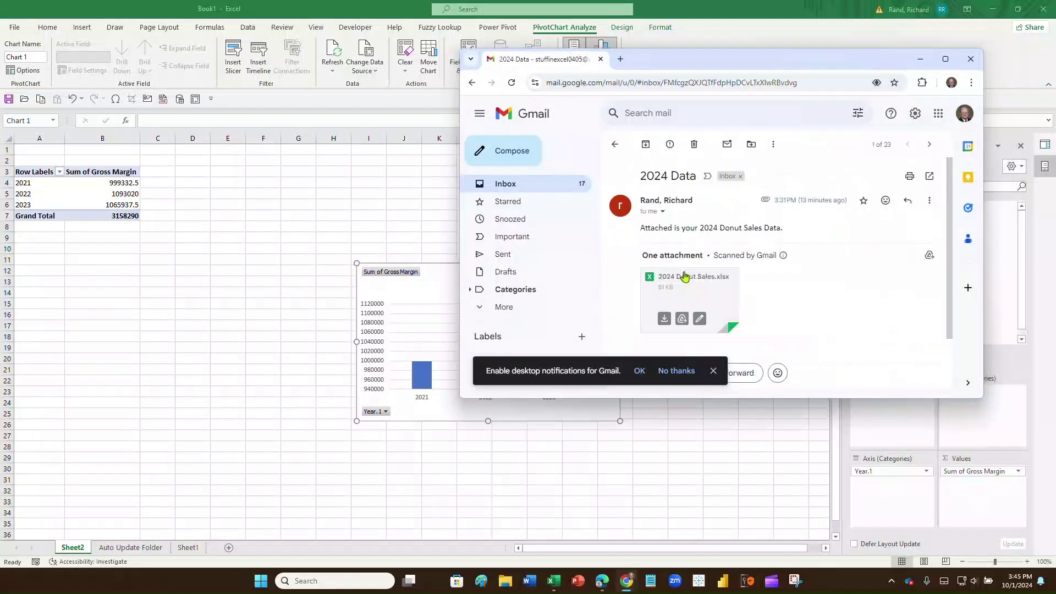
mouse_move(721, 287)
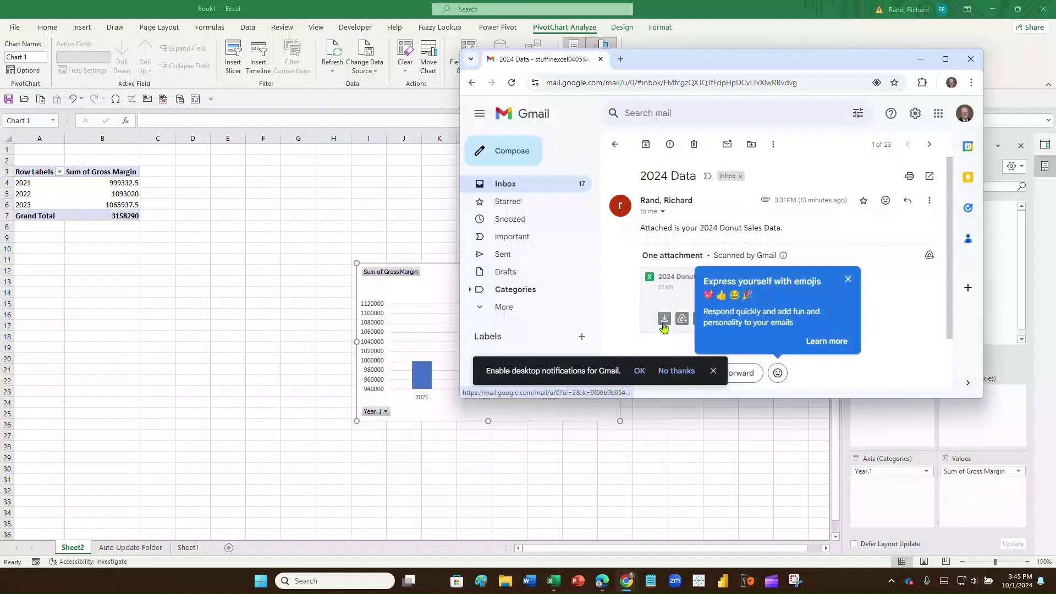
click(663, 320)
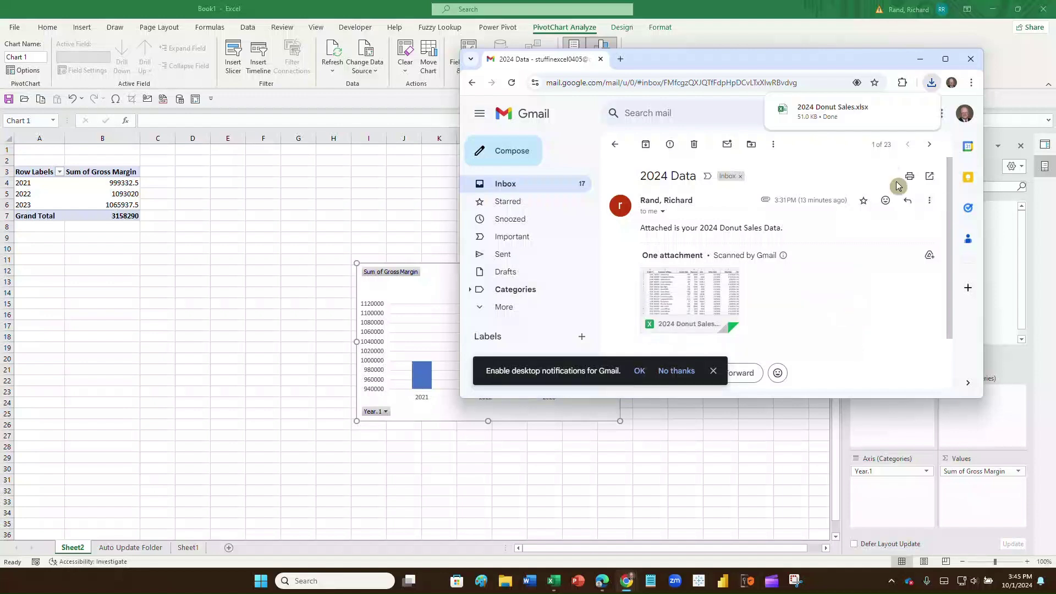
click(830, 112)
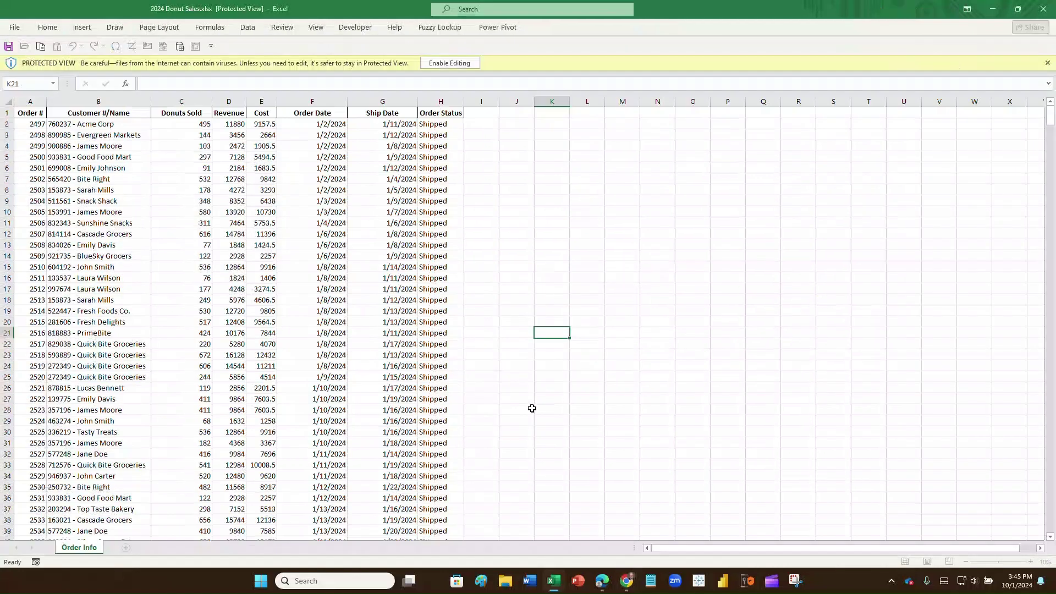
Enable editing on 2024 Donut Sales.xlsx and start a Save As to a browsed folder.
click(446, 63)
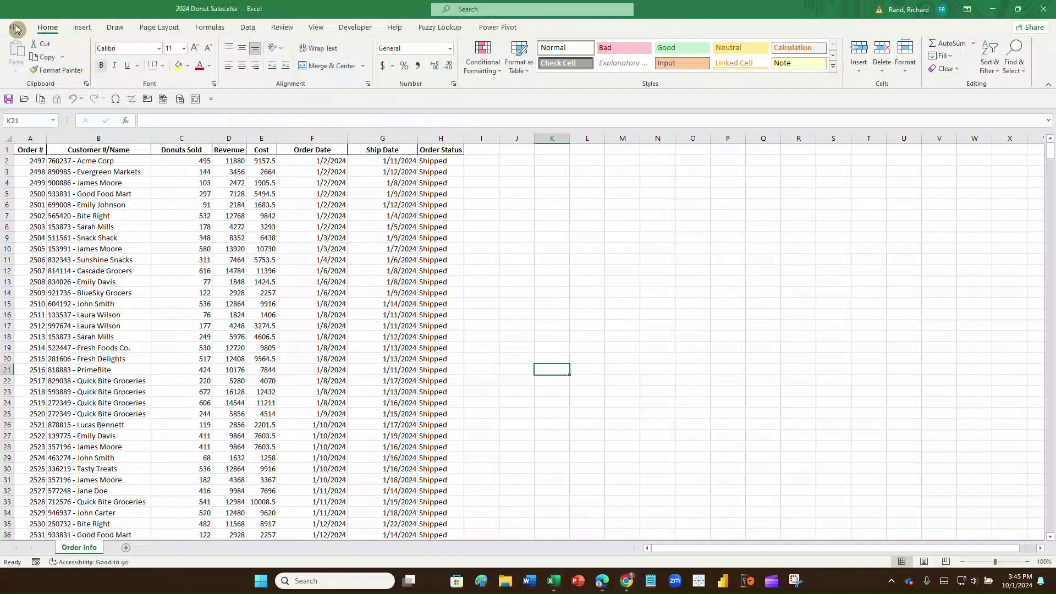
click(14, 27)
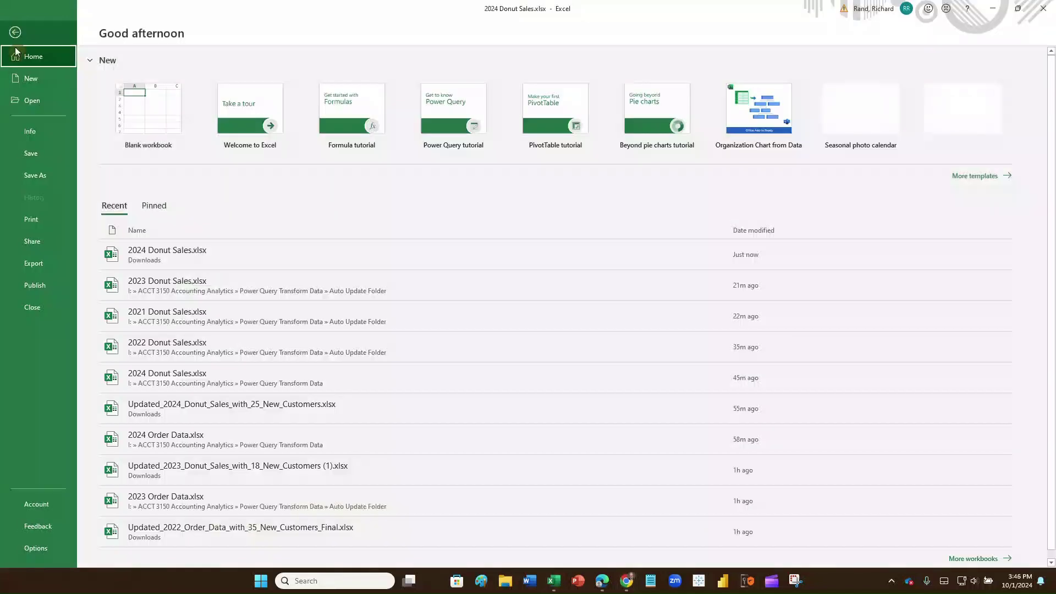
click(24, 177)
click(126, 198)
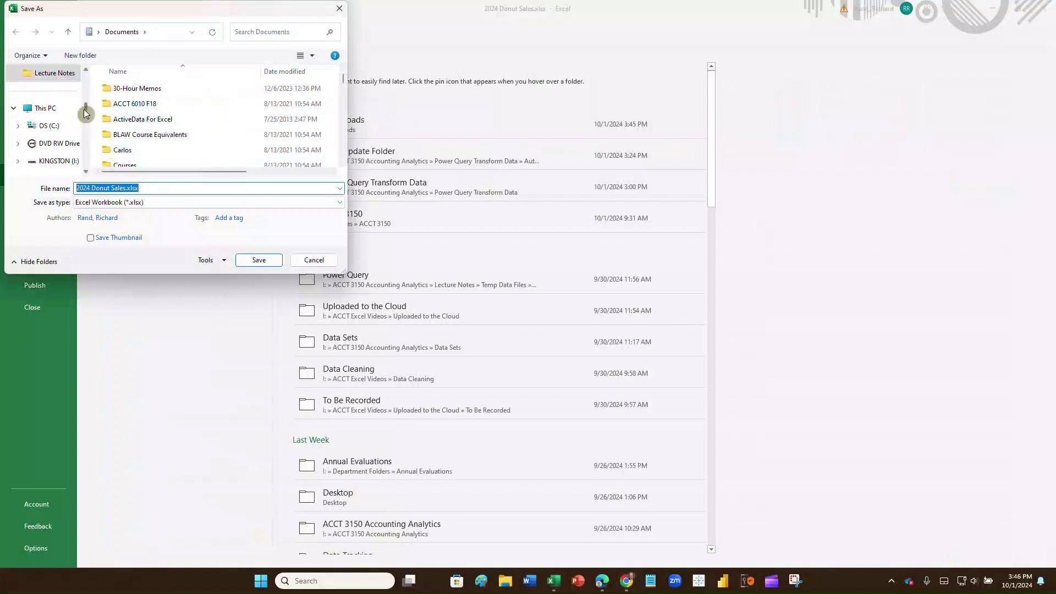
Save the workbook in Desktop > Power Query Transform Data > Auto Update Folder.
drag(84, 109, 63, 102)
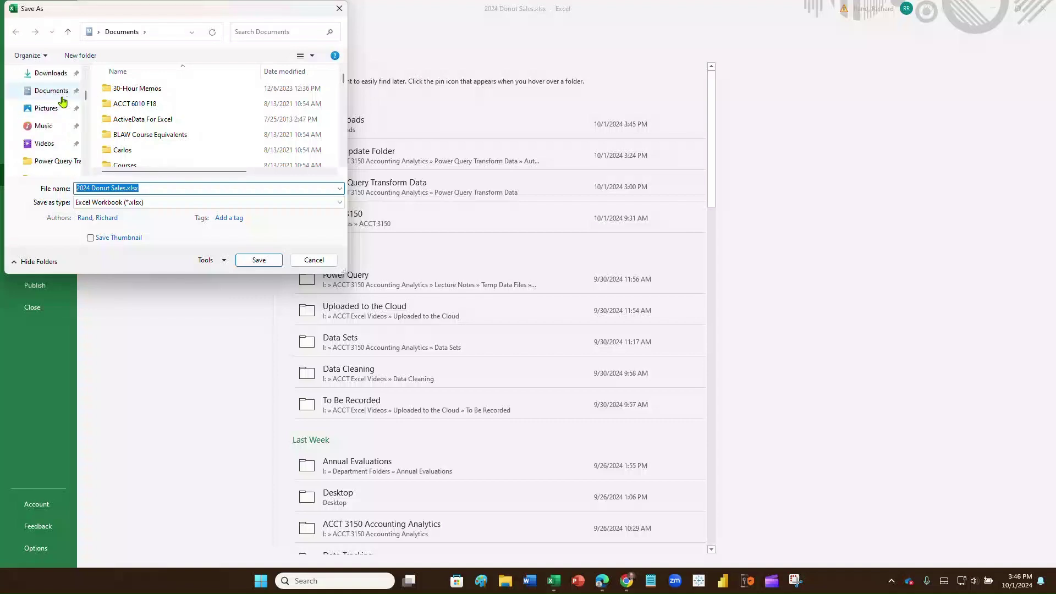
scroll(62, 105, up, 1)
click(53, 109)
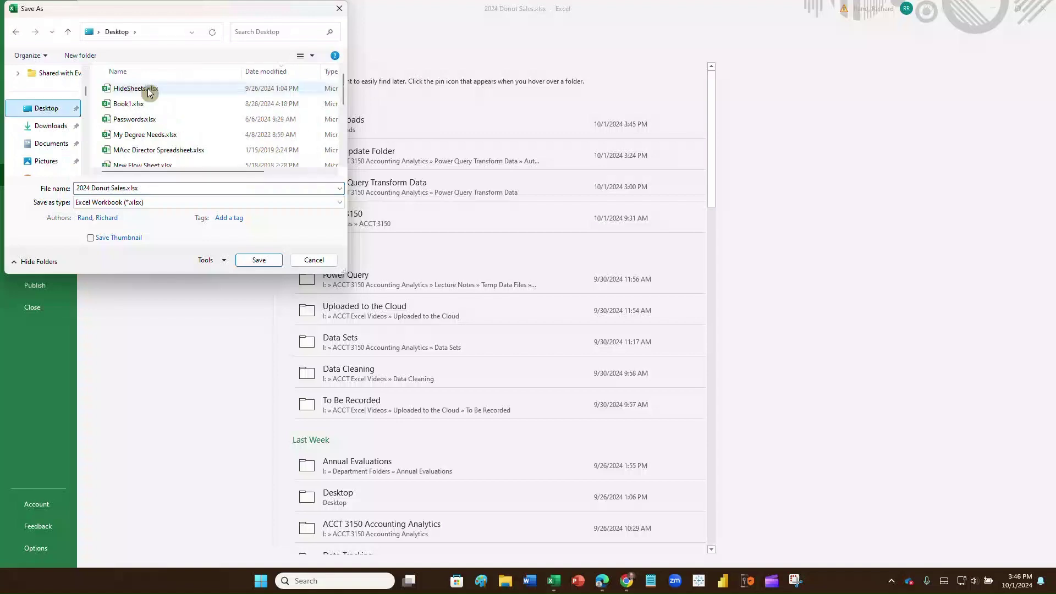
scroll(148, 88, down, 2)
double_click(141, 145)
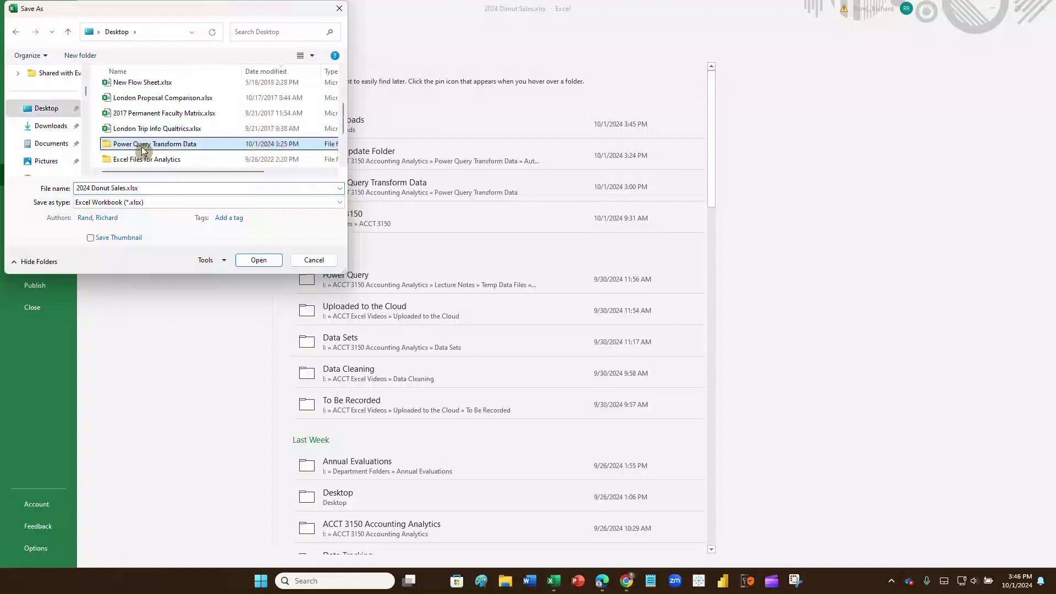
click(141, 89)
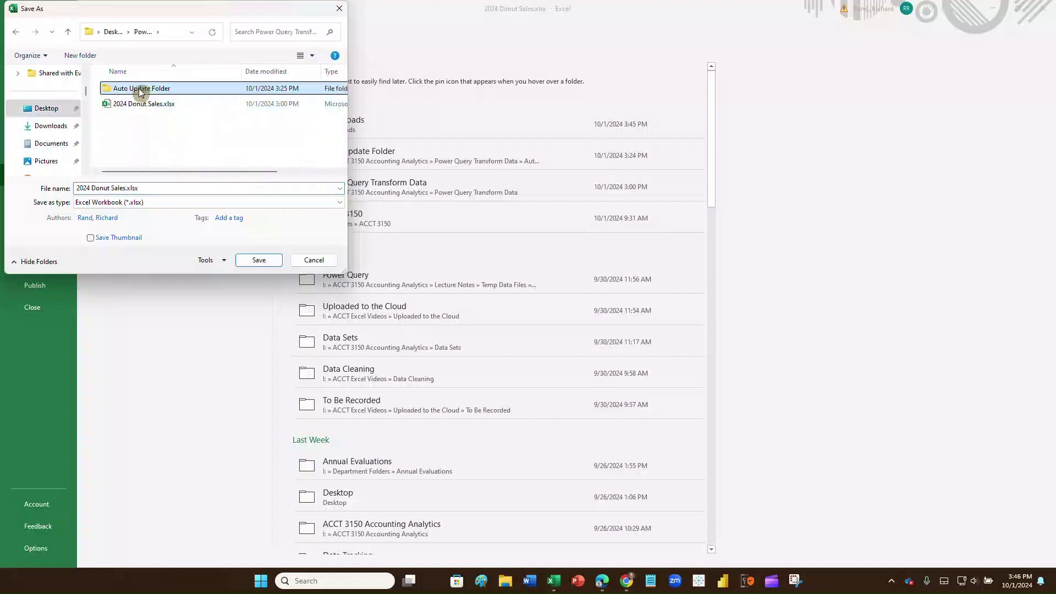
double_click(141, 88)
click(256, 260)
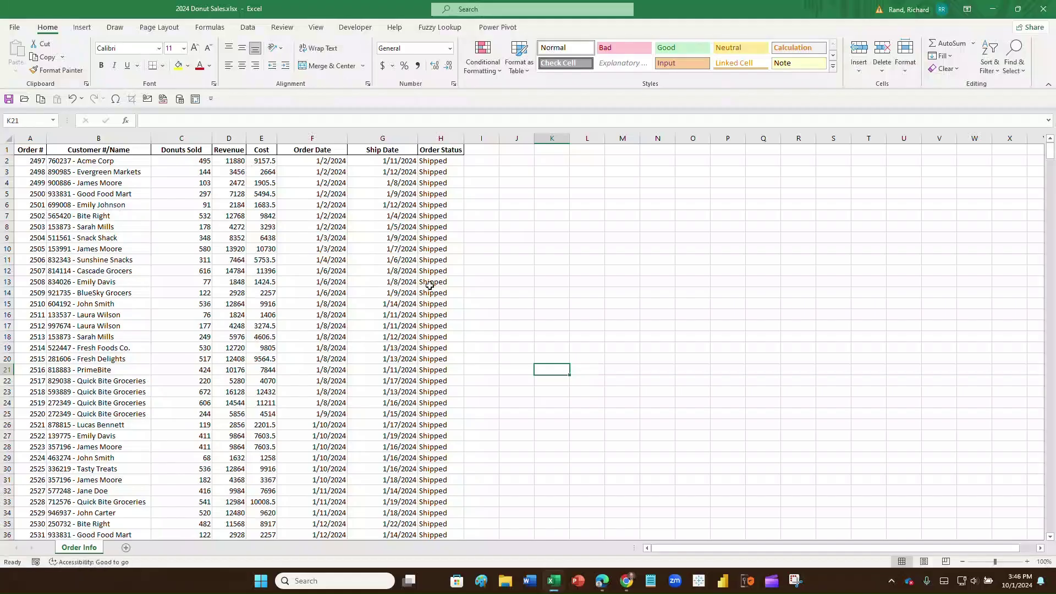
Close the 2024 workbook and Refresh All so 2024 shows 1628896.5 Gross Margin, total 4787186.5.
click(1043, 8)
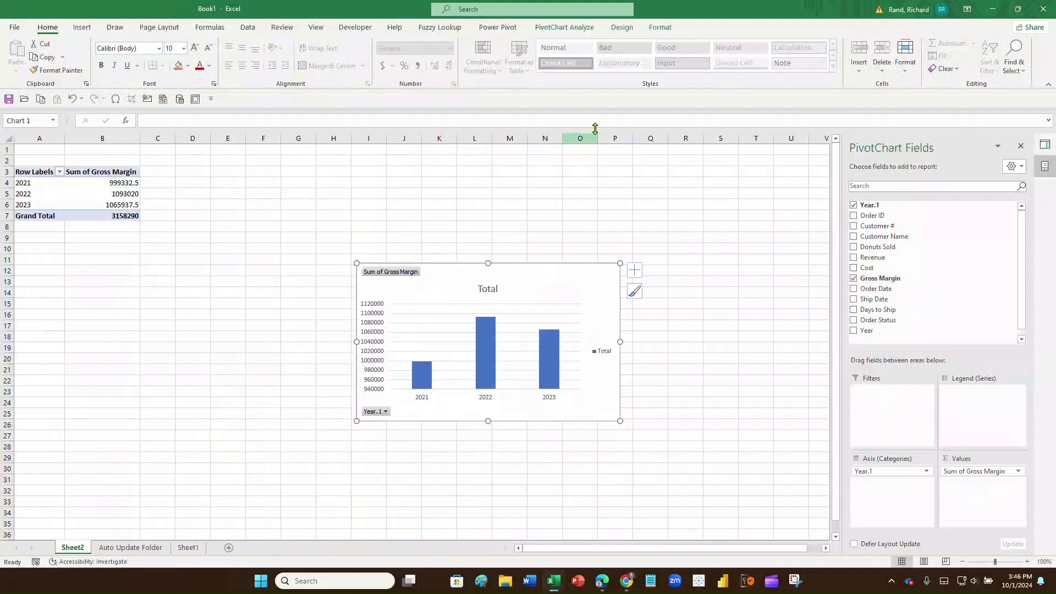
click(577, 33)
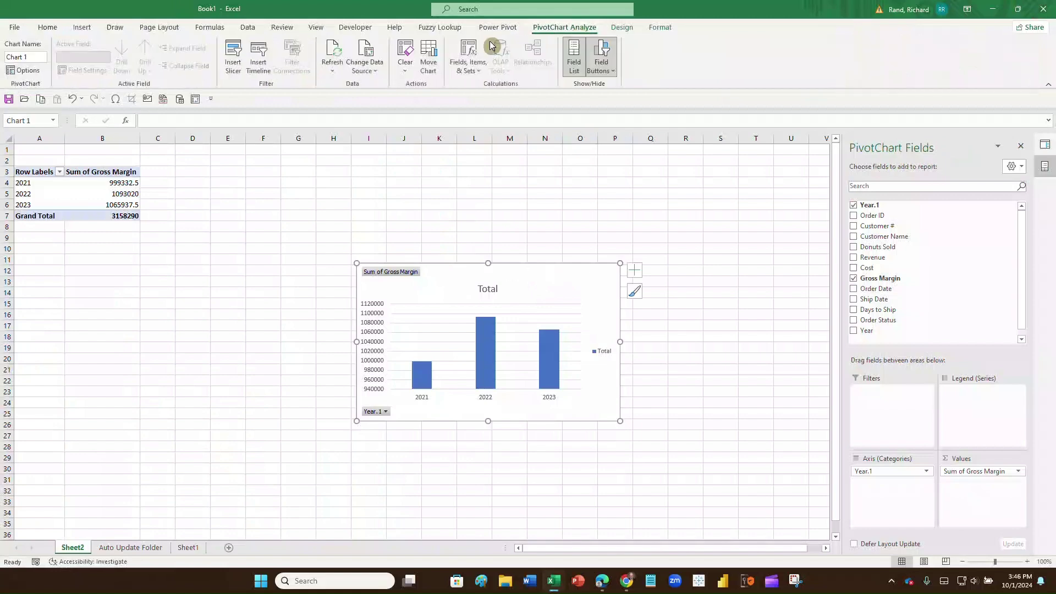
click(334, 72)
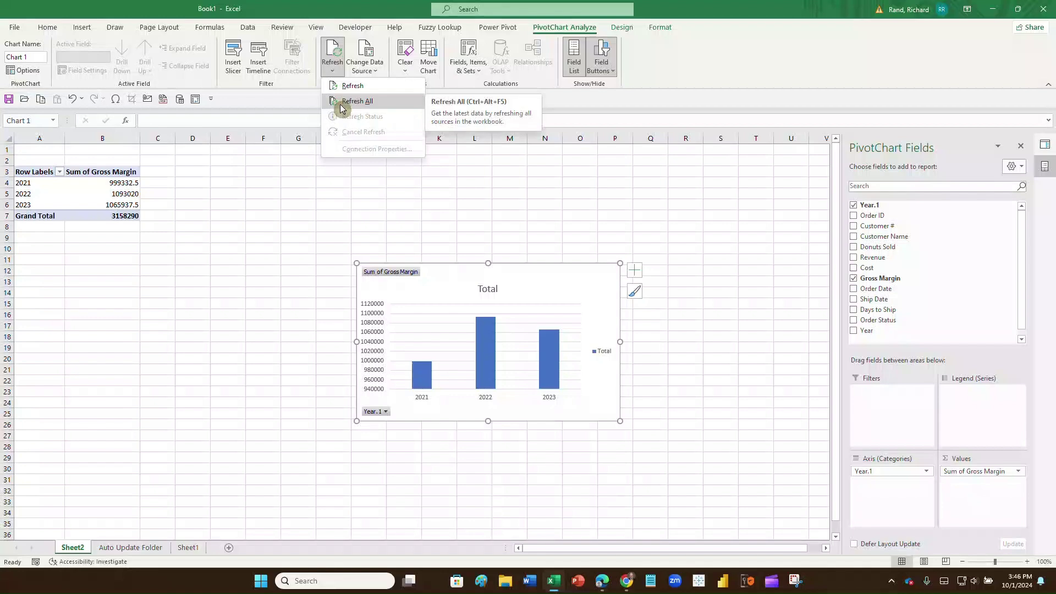
click(342, 101)
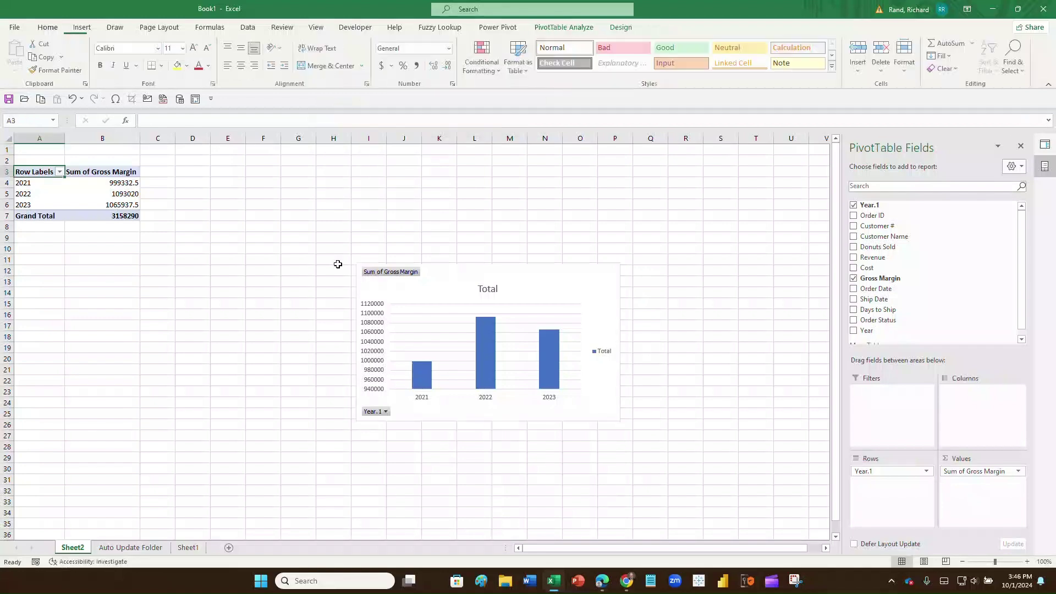
click(563, 27)
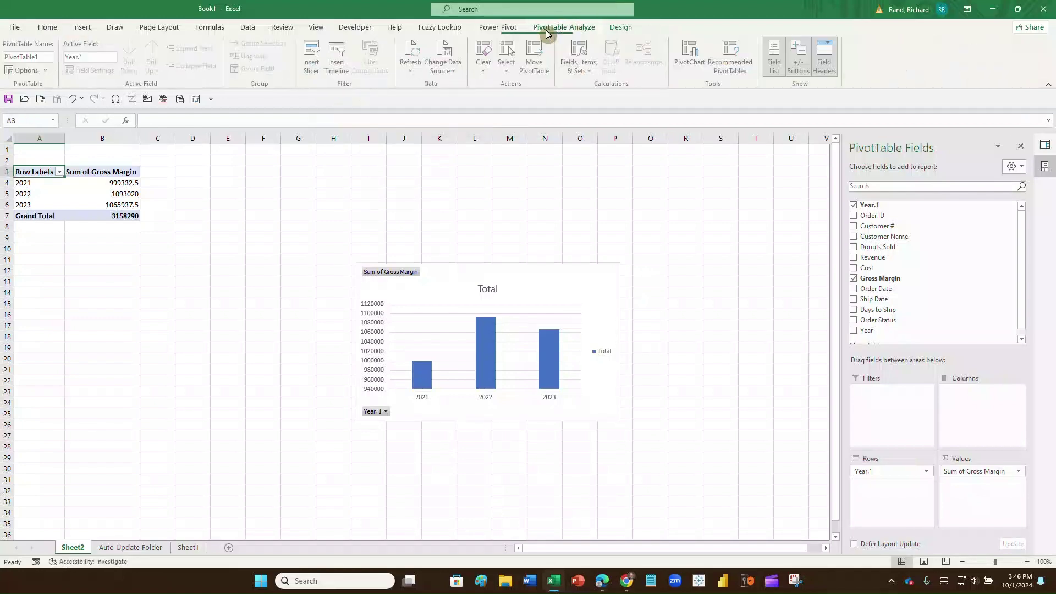
click(410, 68)
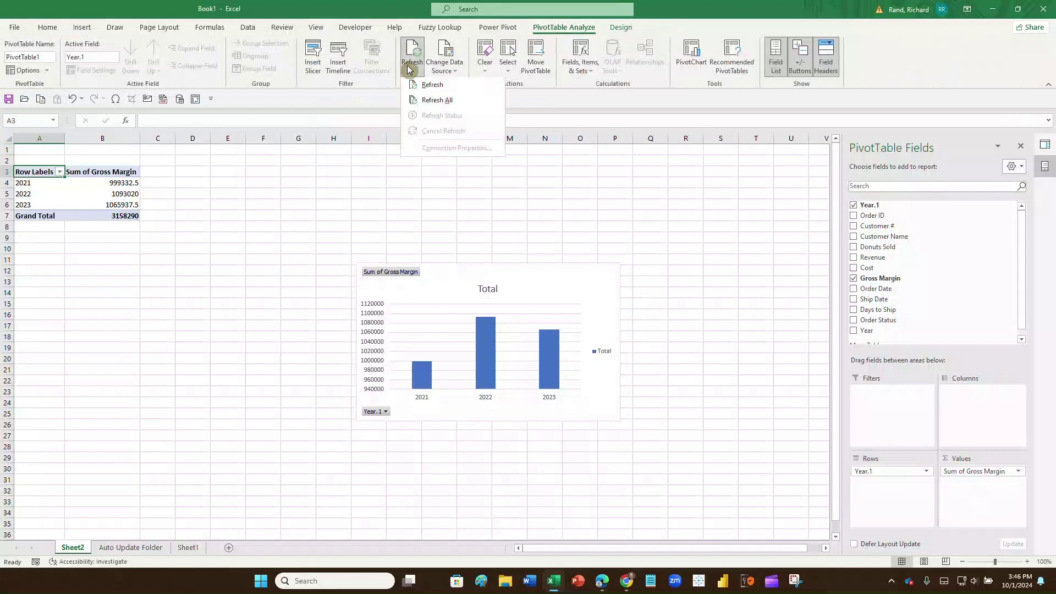
click(425, 101)
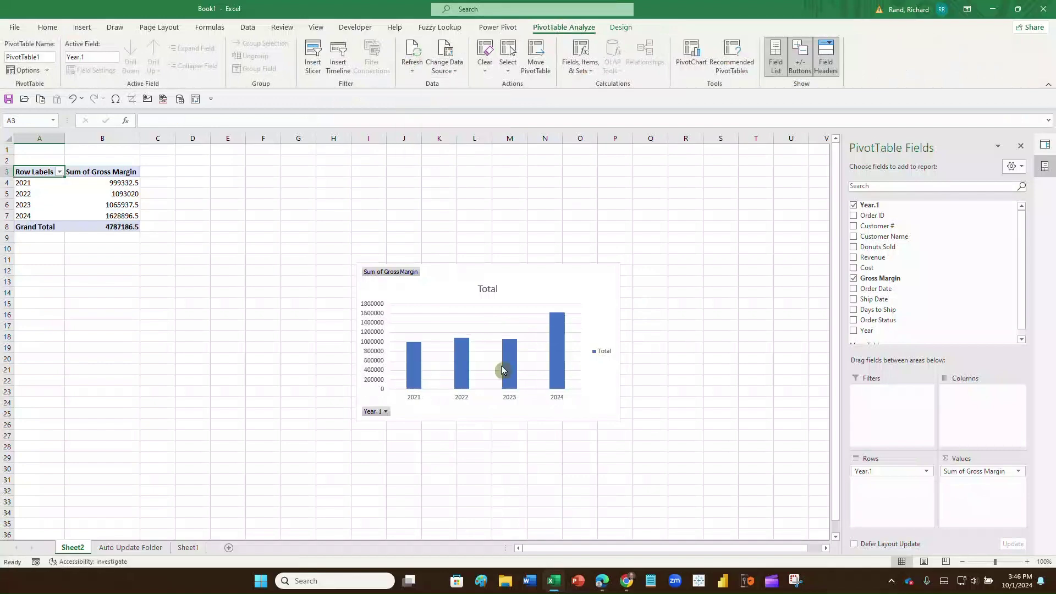
mouse_move(553, 369)
Scroll the Auto Update Folder table to its end, confirming 3,329 rows through December 2024.
click(147, 547)
scroll(323, 318, down, 1)
scroll(323, 318, down, 18)
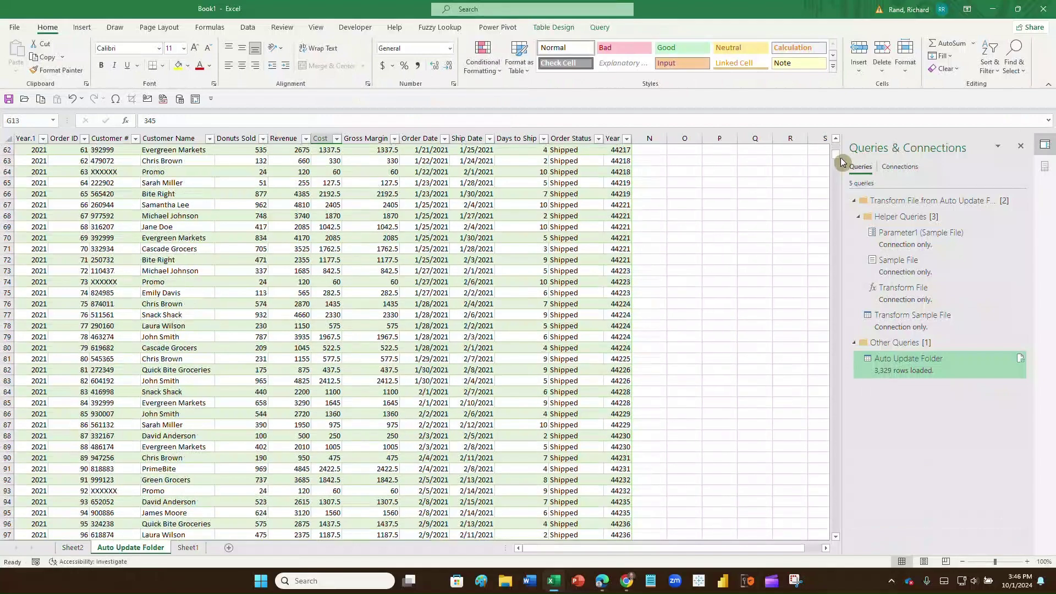
drag(836, 154, 824, 541)
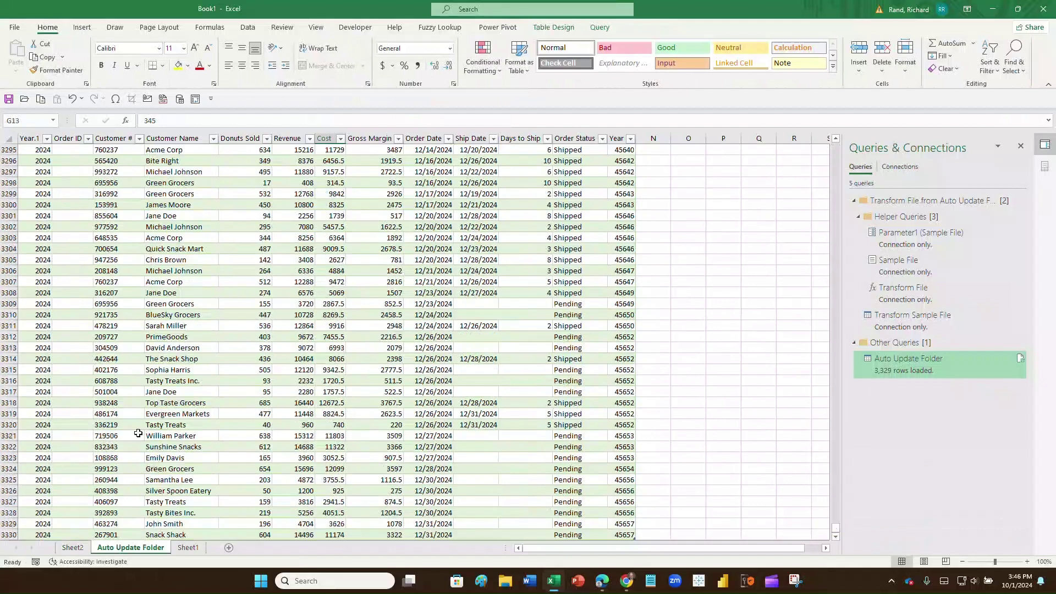